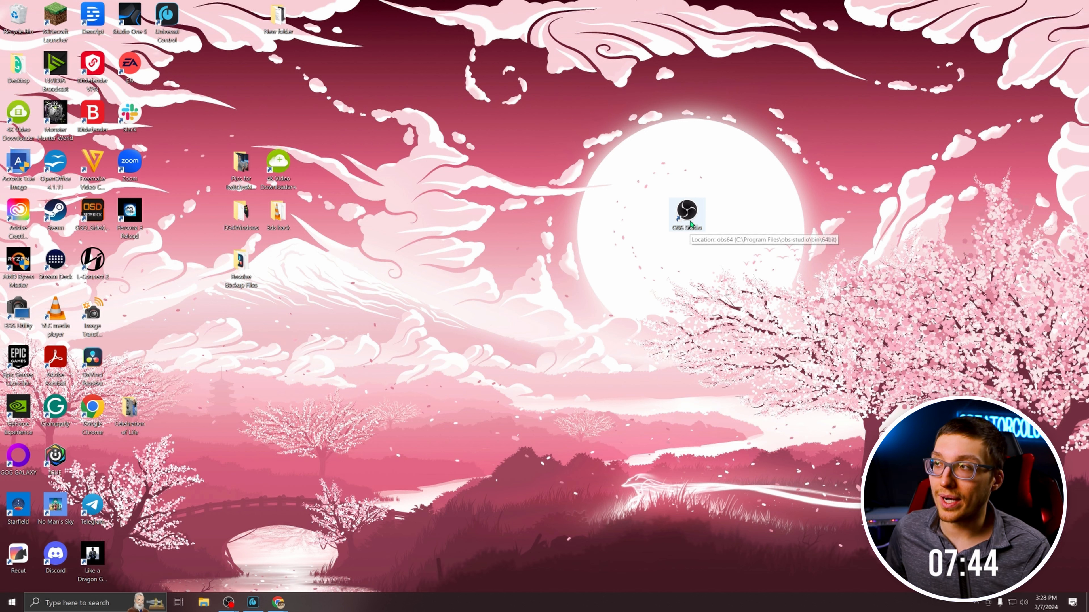
Launch OBS Studio from the desktop and check whether program updates are available.
{"action": "right_click", "coordinate": [690, 219]}
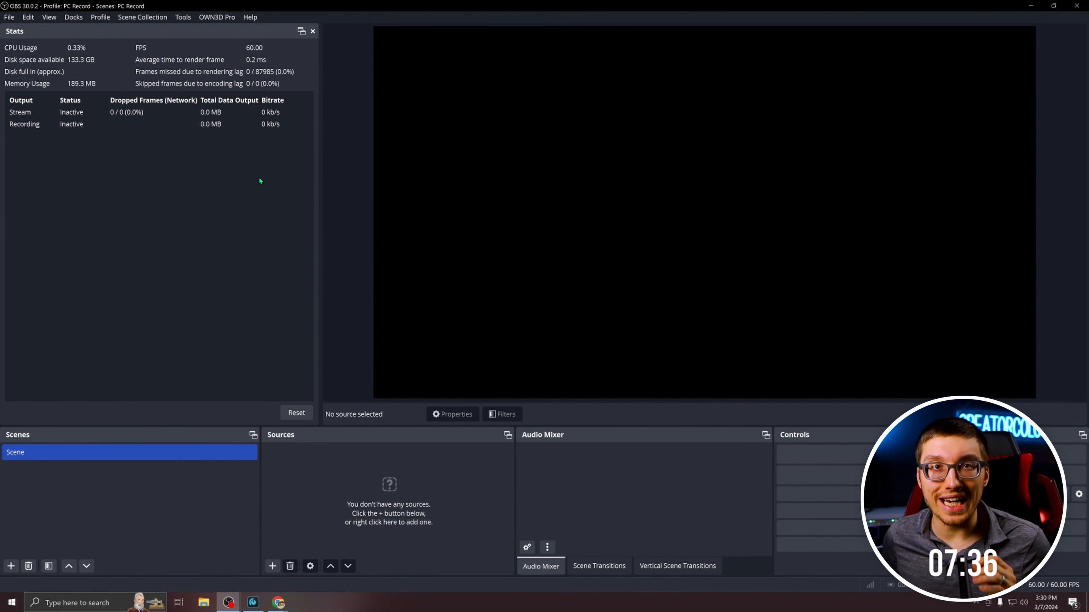
{"action": "left_click", "coordinate": [249, 17]}
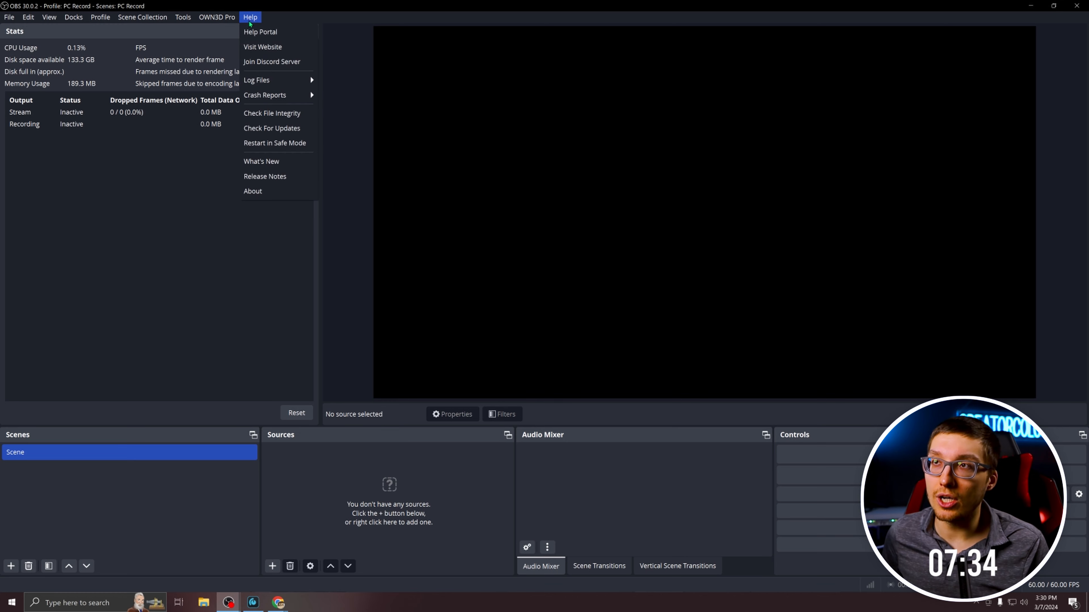
{"action": "left_click", "coordinate": [306, 131]}
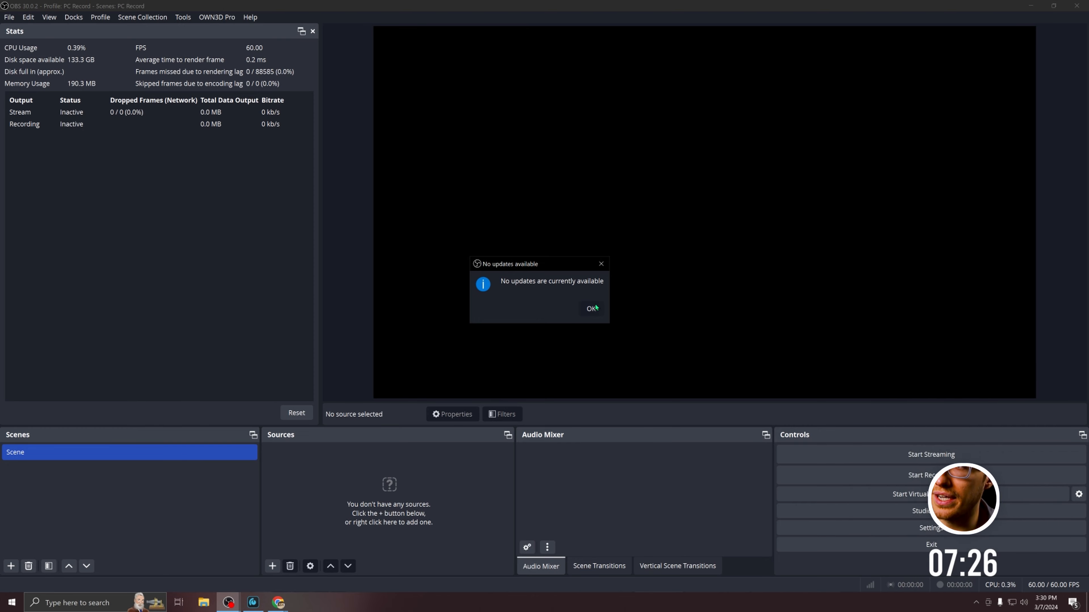
{"action": "left_click", "coordinate": [594, 308]}
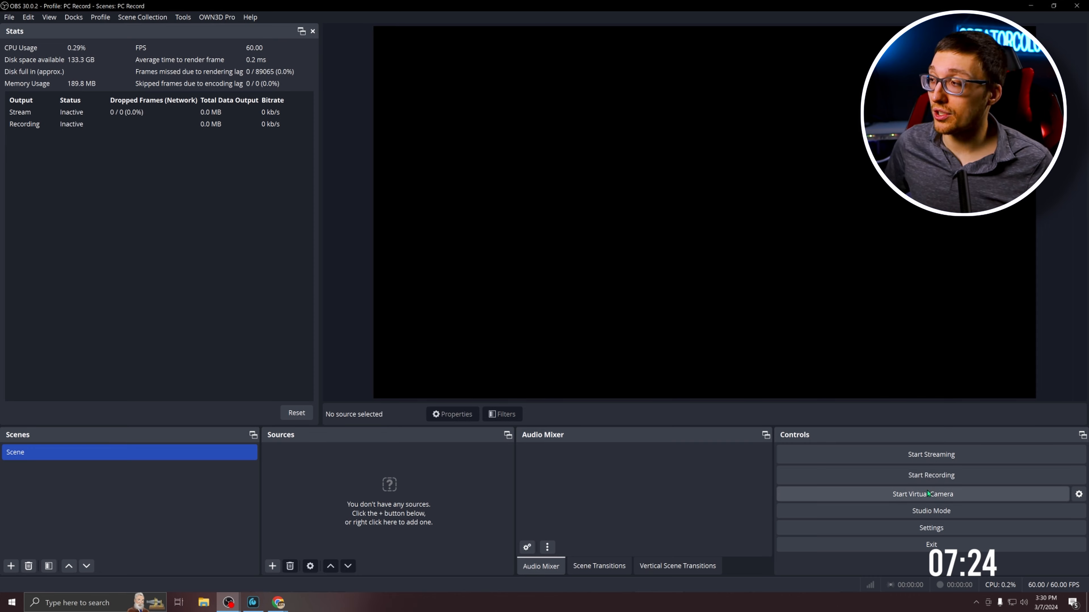
Review the canvas resolution, output resolution and frame rate in the video settings.
{"action": "left_click", "coordinate": [939, 532]}
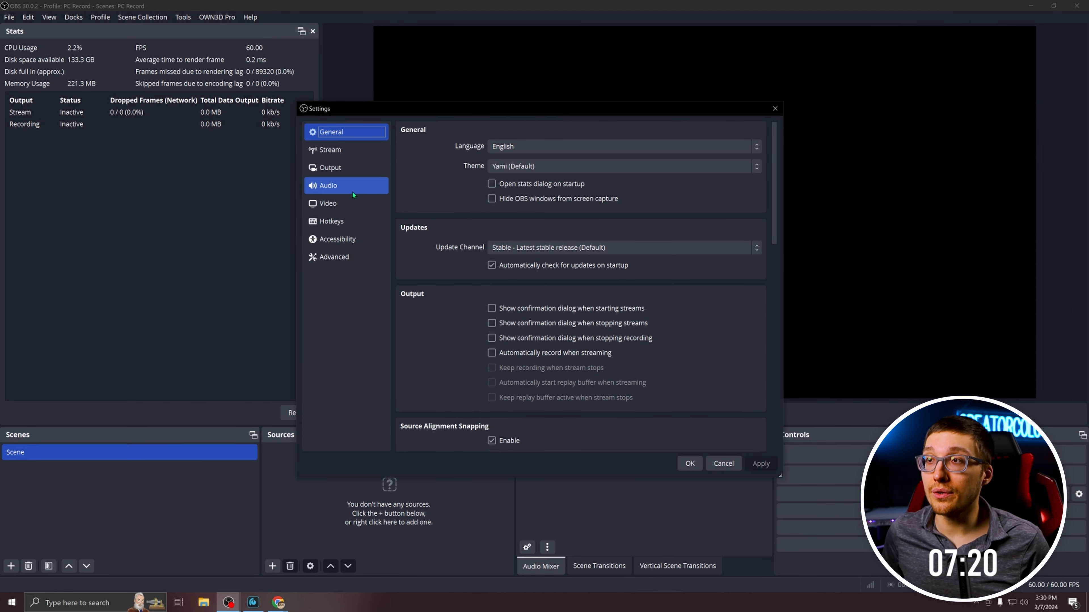
{"action": "left_click", "coordinate": [353, 203]}
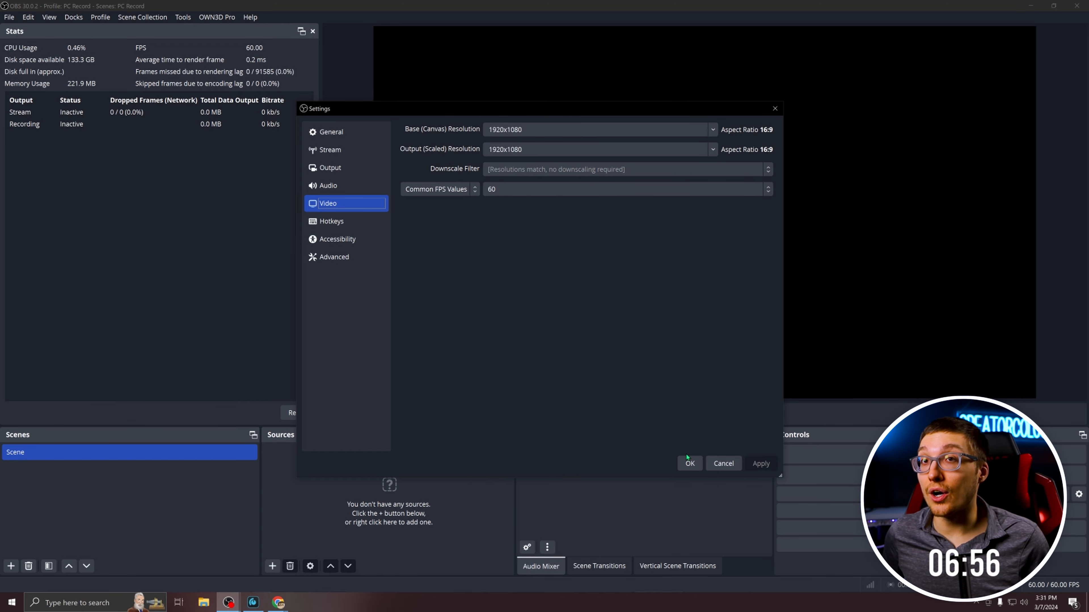
{"action": "left_click", "coordinate": [699, 460]}
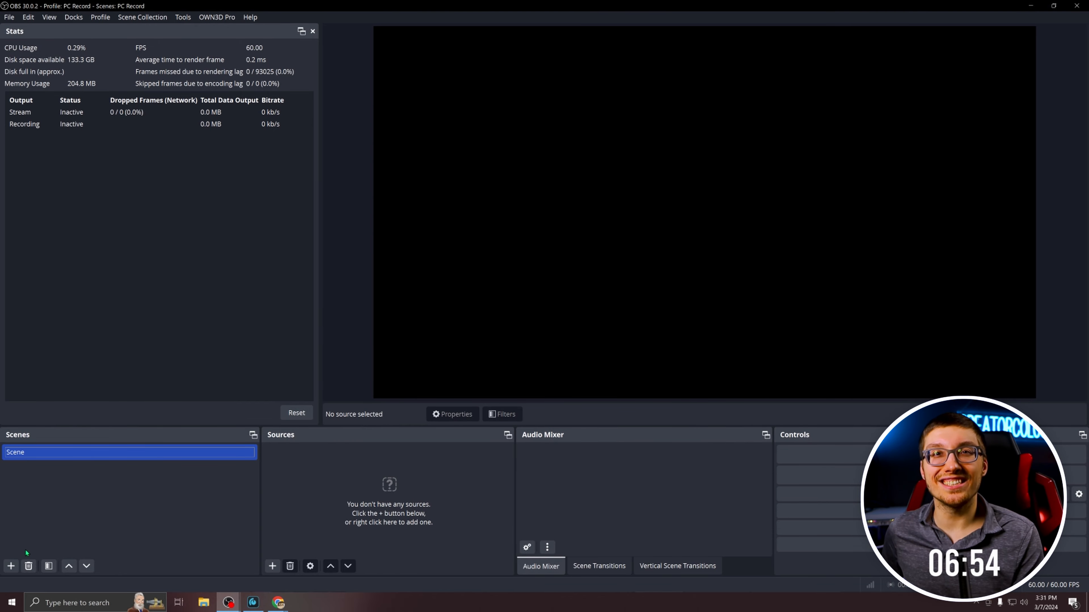
Add a new scene named Pc Gameplay.
{"action": "left_click", "coordinate": [11, 566]}
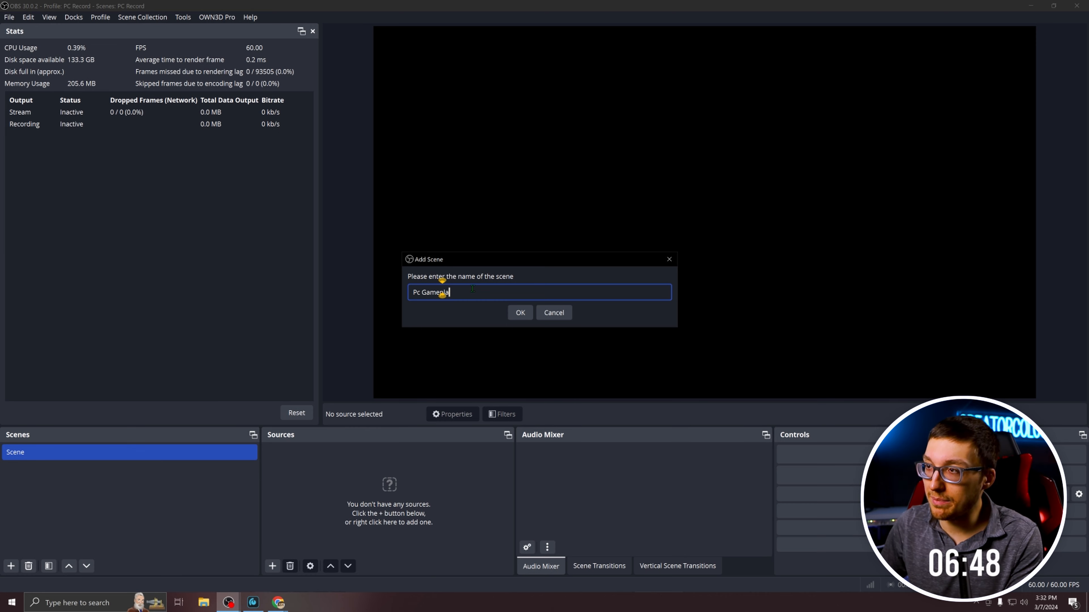
{"action": "left_click", "coordinate": [519, 313]}
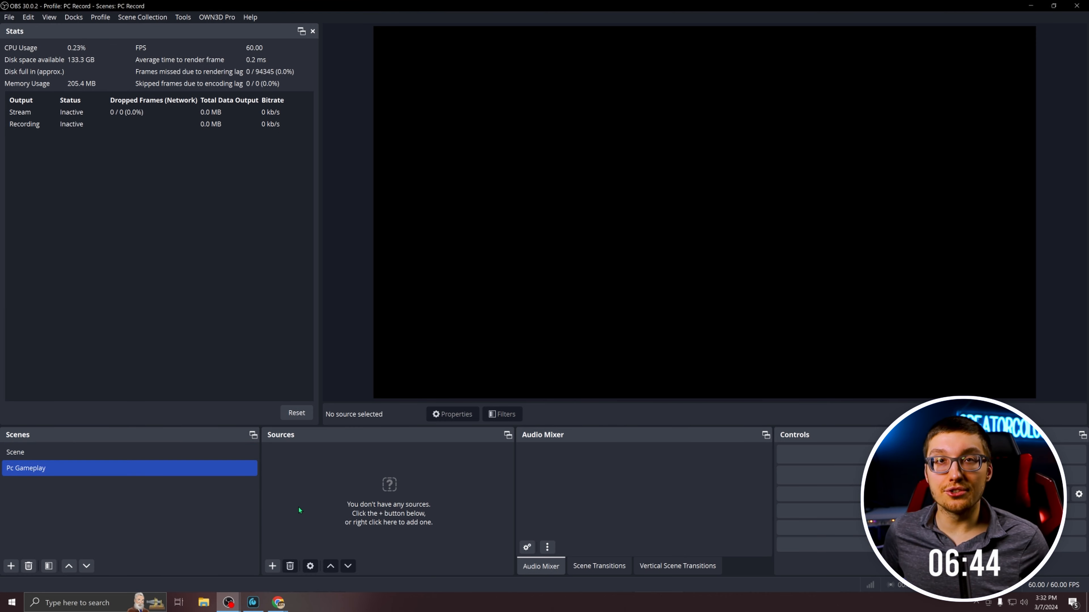
Add a video capture device source named Main Cam using the AVerMedia HD Capture GC573 1 device, and mute its audio.
{"action": "left_click", "coordinate": [274, 569]}
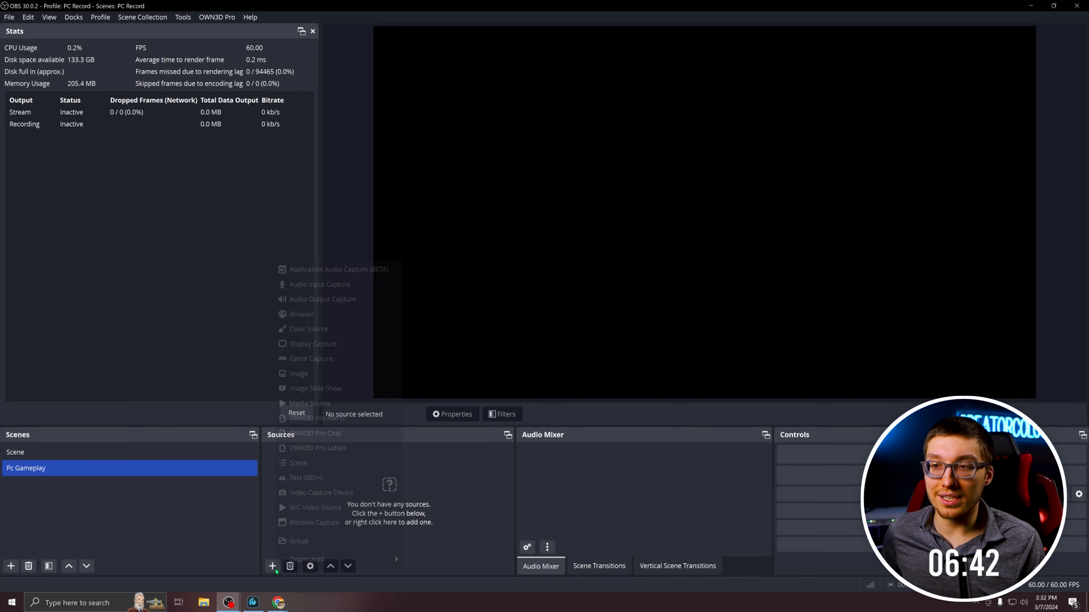
{"action": "left_click", "coordinate": [321, 492]}
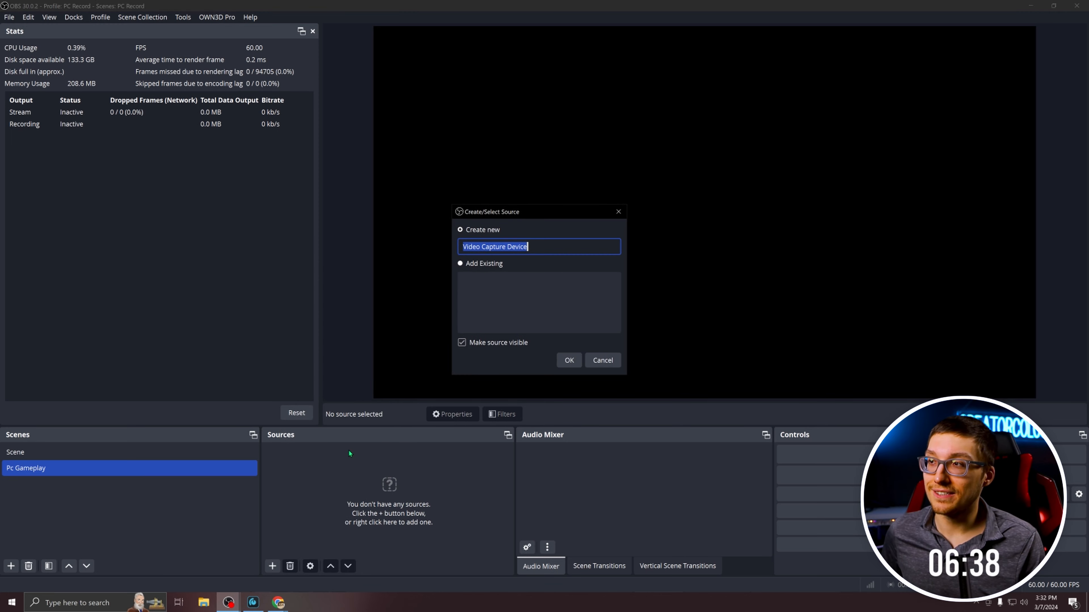
{"action": "key", "text": "BackSpace"}
{"action": "type", "text": "Main Cam"}
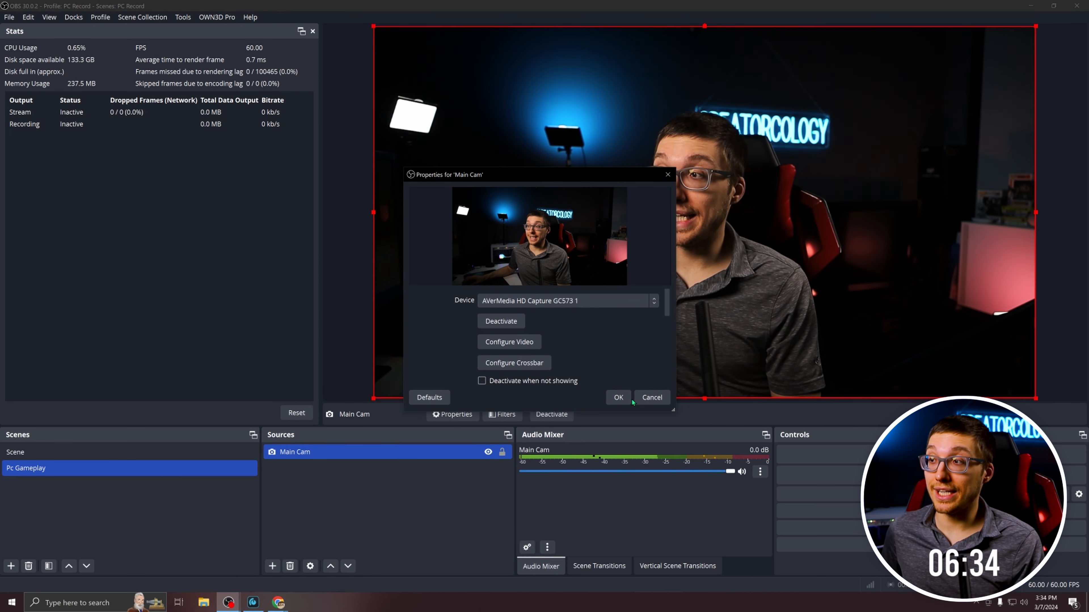
{"action": "left_click", "coordinate": [619, 397]}
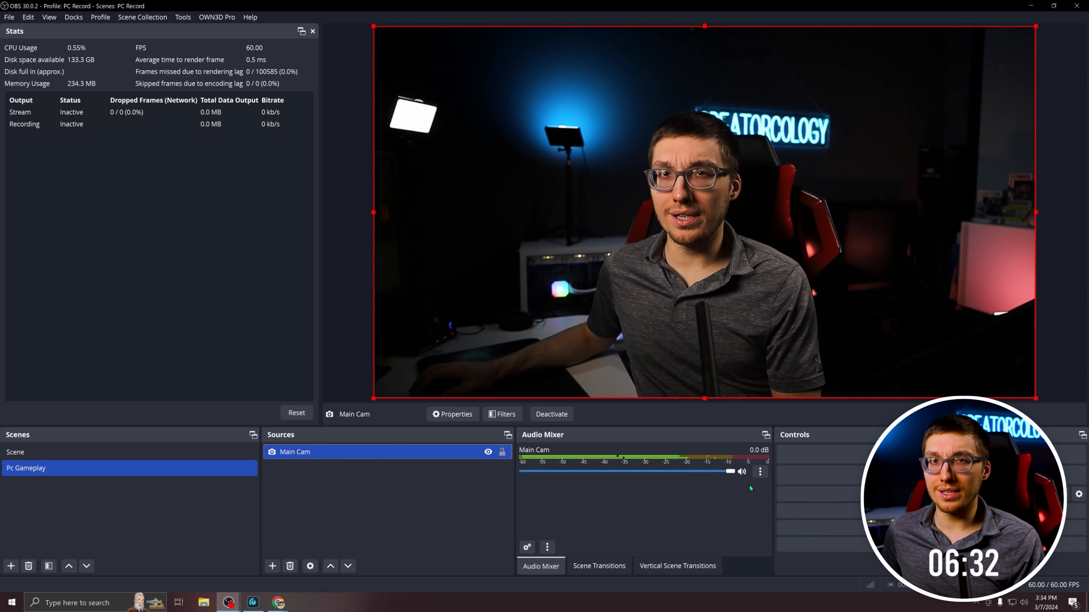
{"action": "left_click", "coordinate": [742, 472]}
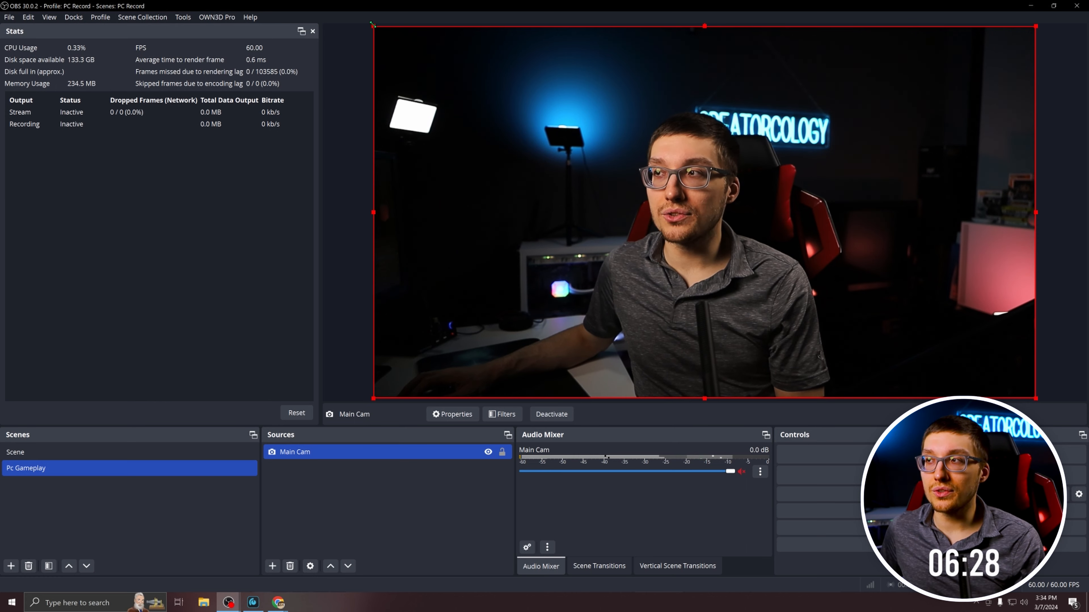
Scale the Main Cam picture down from its upper-left corner and fit it back to the screen.
{"action": "left_click_drag", "start_coordinate": [372, 24], "coordinate": [559, 131]}
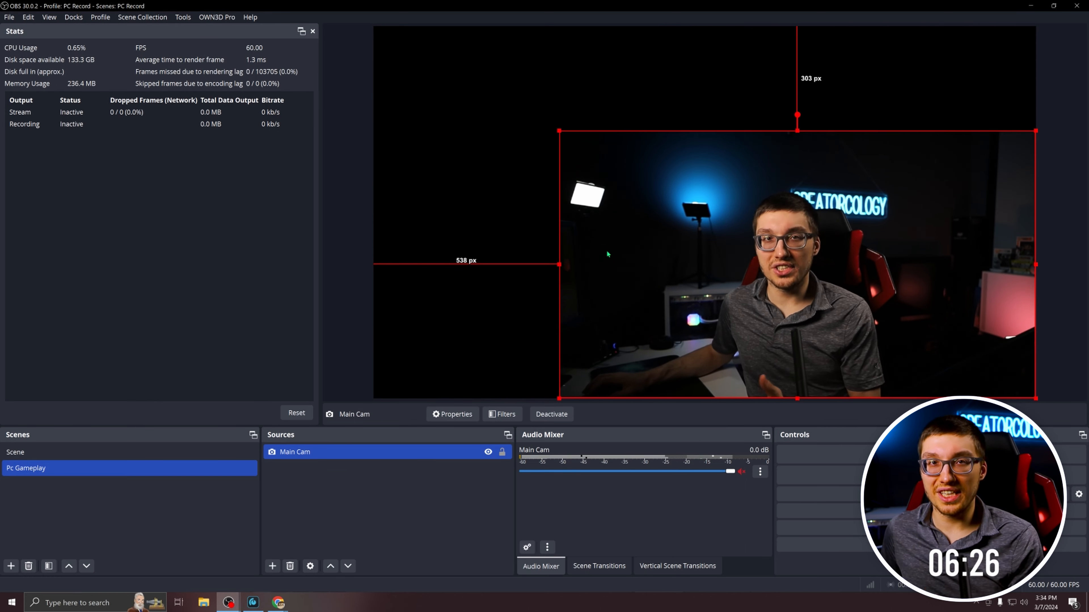
{"action": "right_click", "coordinate": [638, 256]}
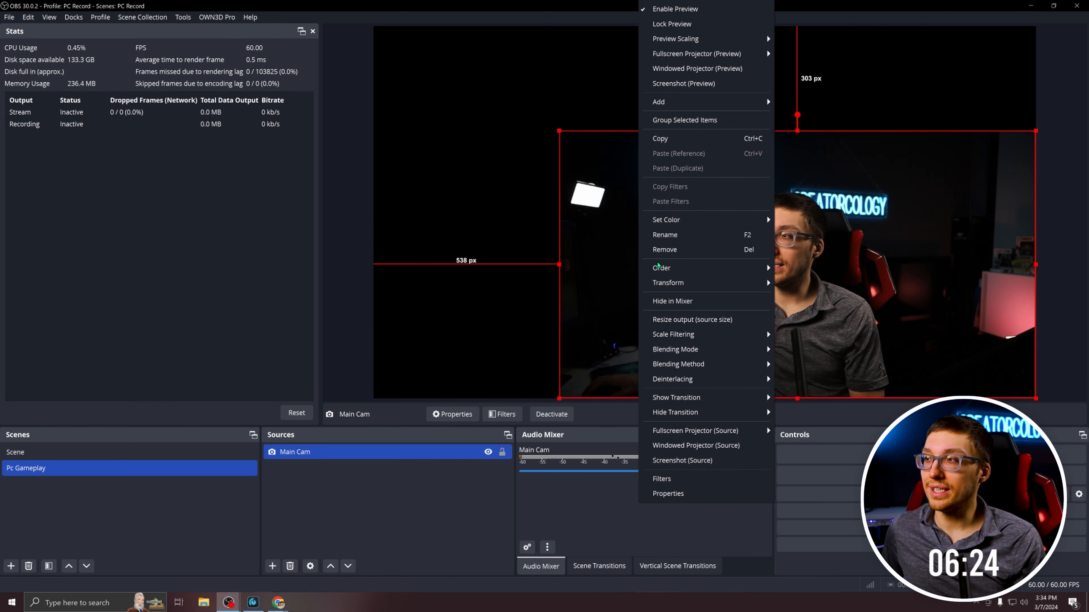
{"action": "mouse_move", "coordinate": [686, 284]}
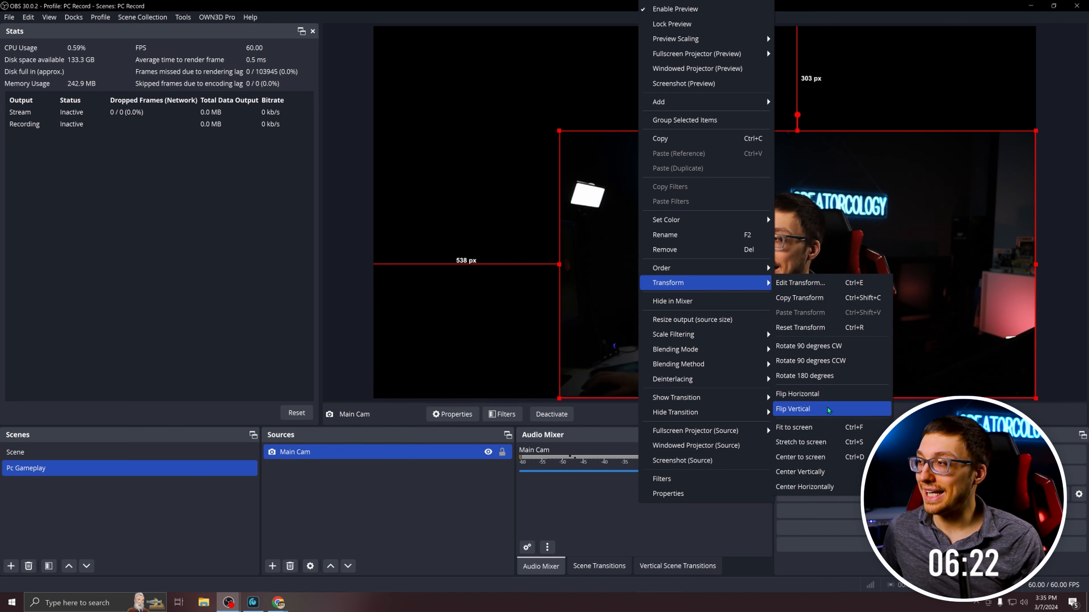
{"action": "left_click", "coordinate": [793, 427]}
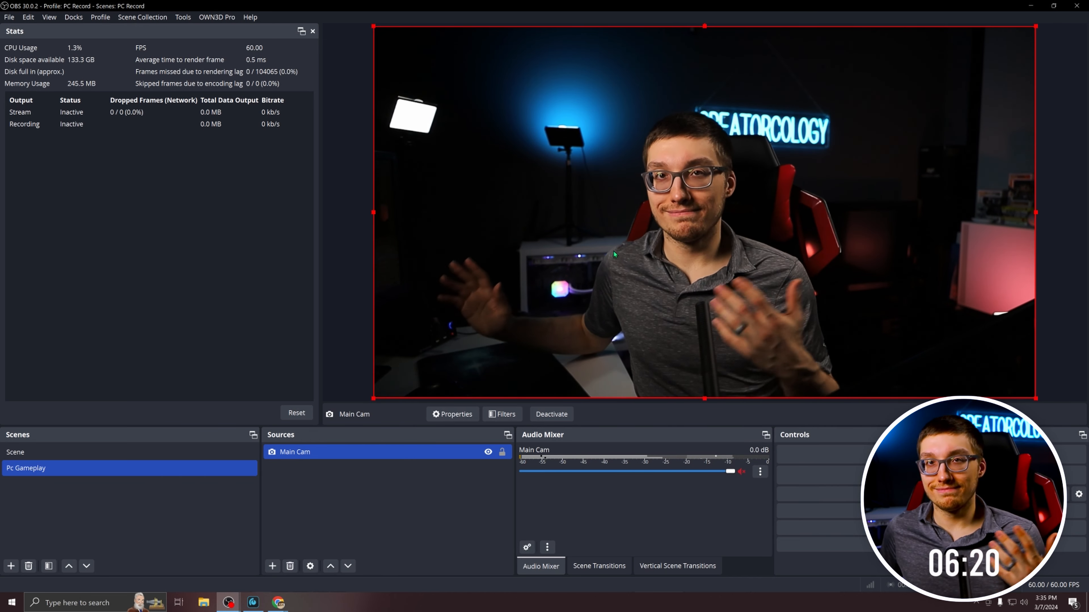
{"action": "left_click", "coordinate": [345, 480]}
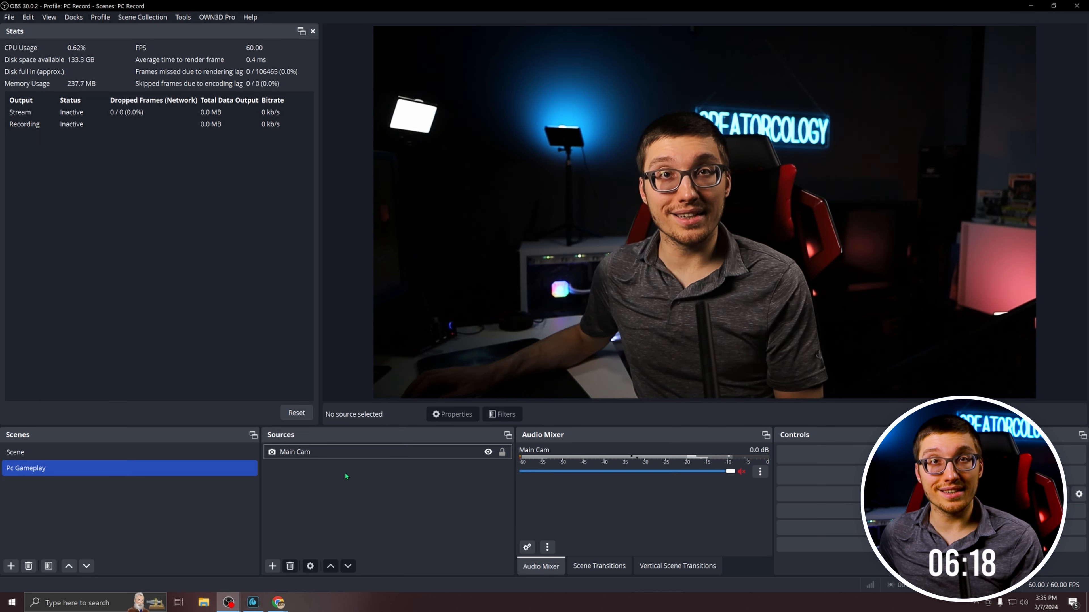
Add an audio input capture source named Mic 1 and open its device choices.
{"action": "left_click", "coordinate": [272, 567]}
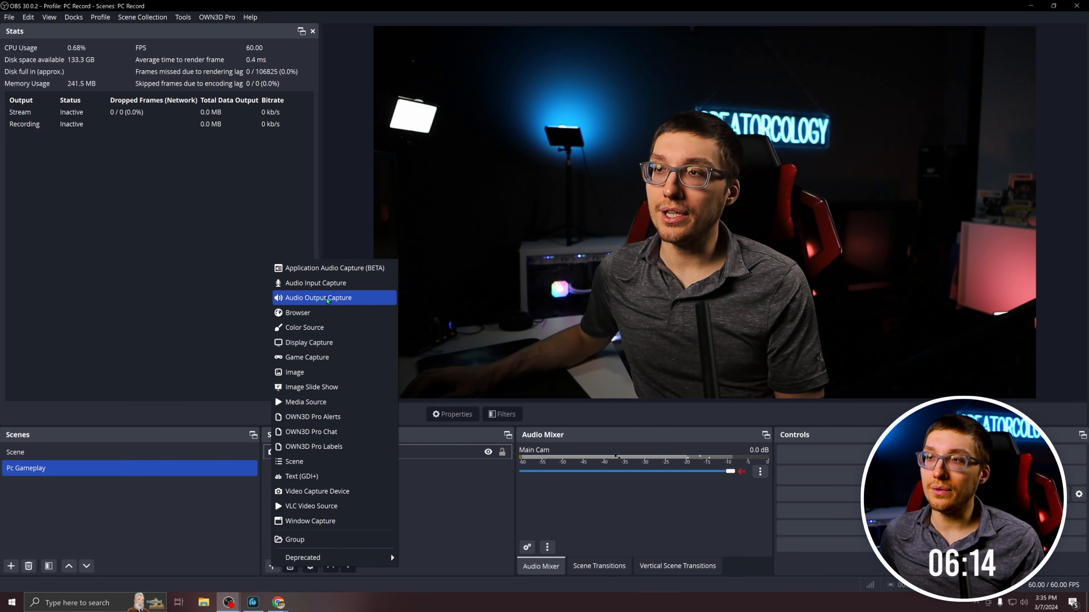
{"action": "left_click", "coordinate": [330, 284]}
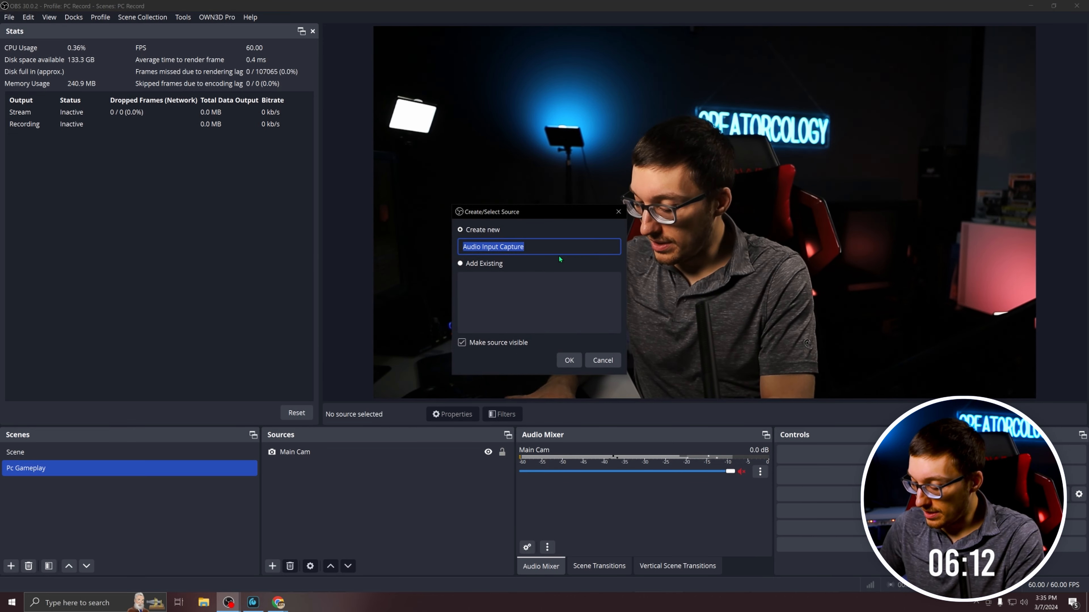
{"action": "type", "text": "Mic 1"}
{"action": "key", "text": "Return"}
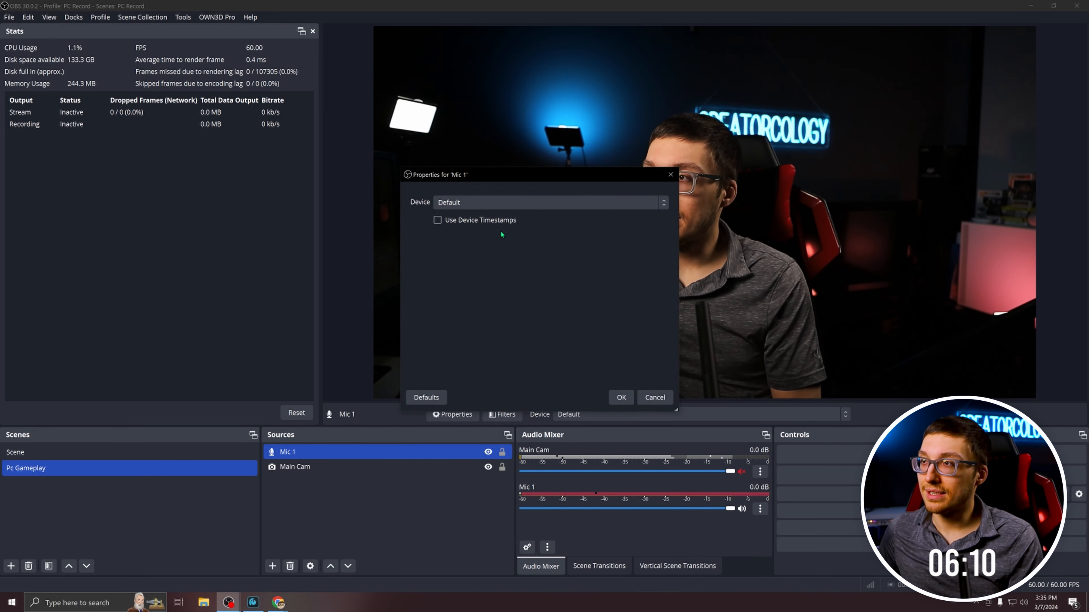
{"action": "left_click", "coordinate": [532, 202]}
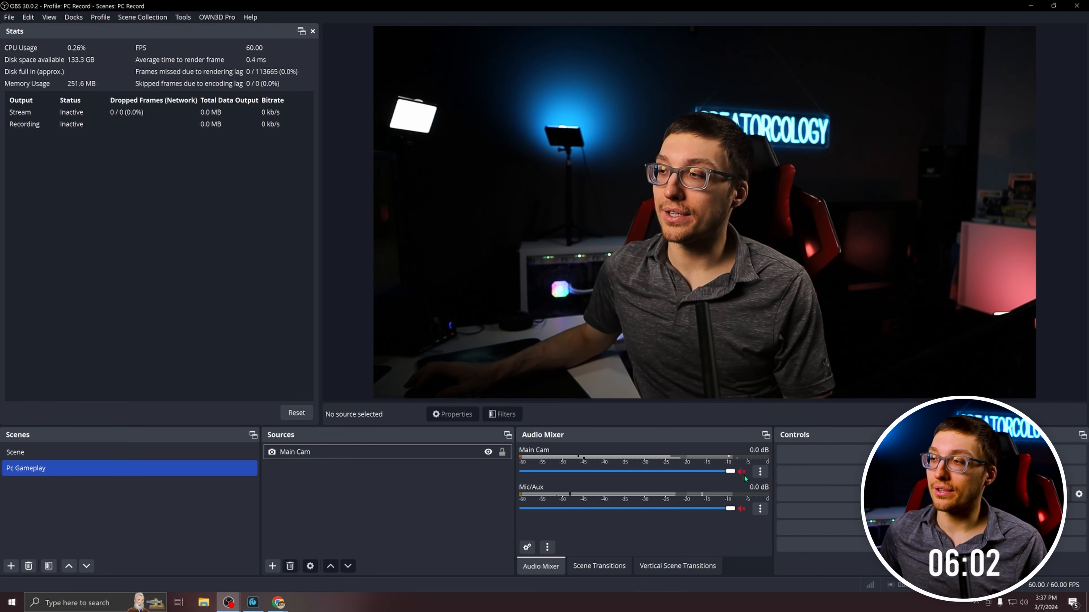
Hide the Main Cam and Mic/Aux channels in the audio mixer, and unhide all mixer channels again.
{"action": "left_click", "coordinate": [760, 472]}
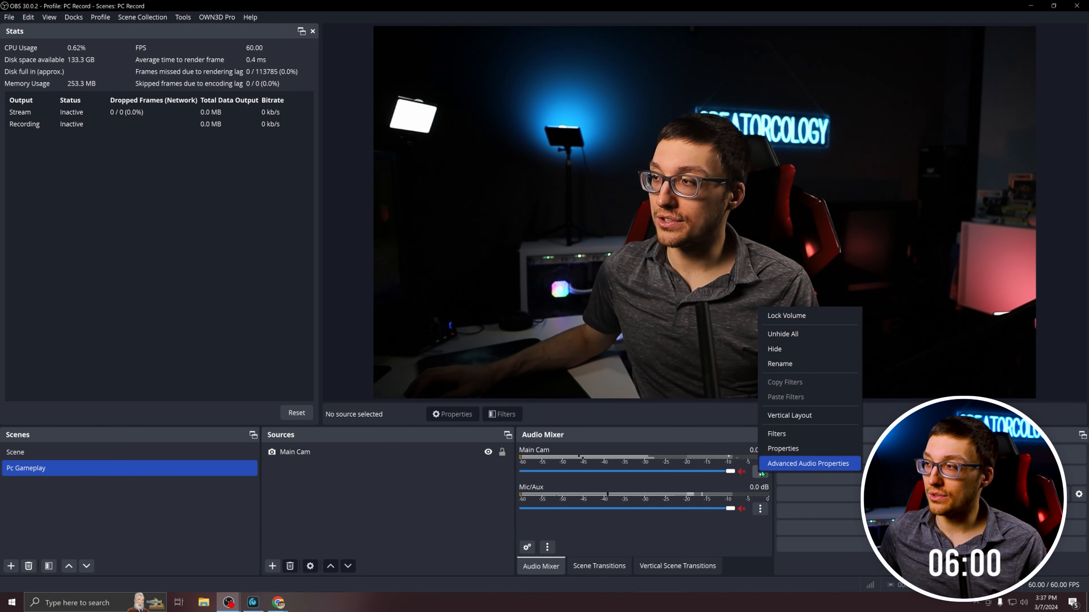
{"action": "left_click", "coordinate": [774, 348]}
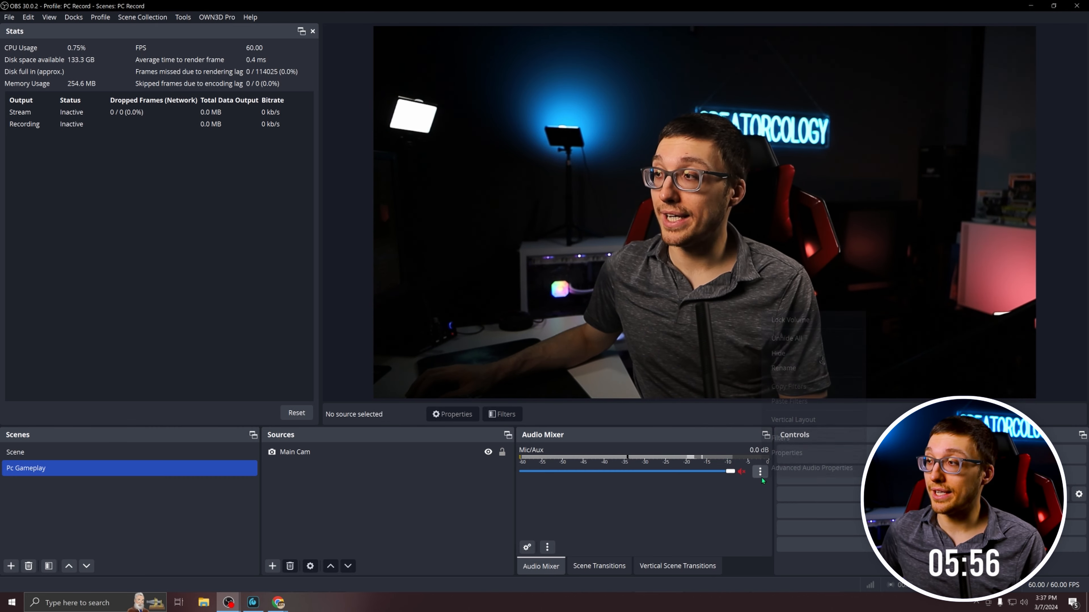
{"action": "left_click", "coordinate": [760, 471]}
{"action": "left_click", "coordinate": [788, 354]}
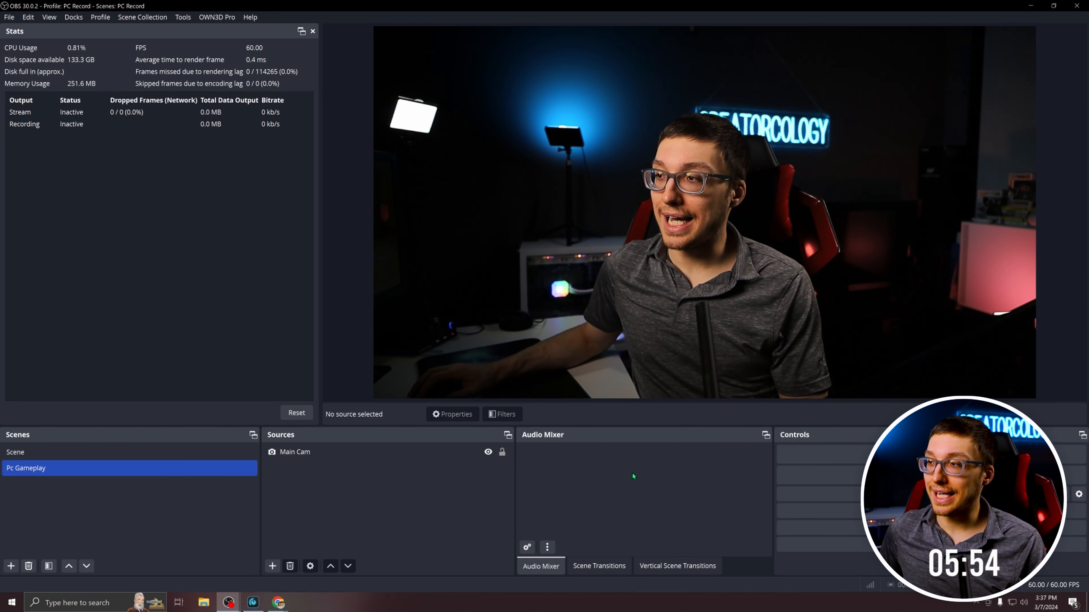
{"action": "right_click", "coordinate": [633, 476]}
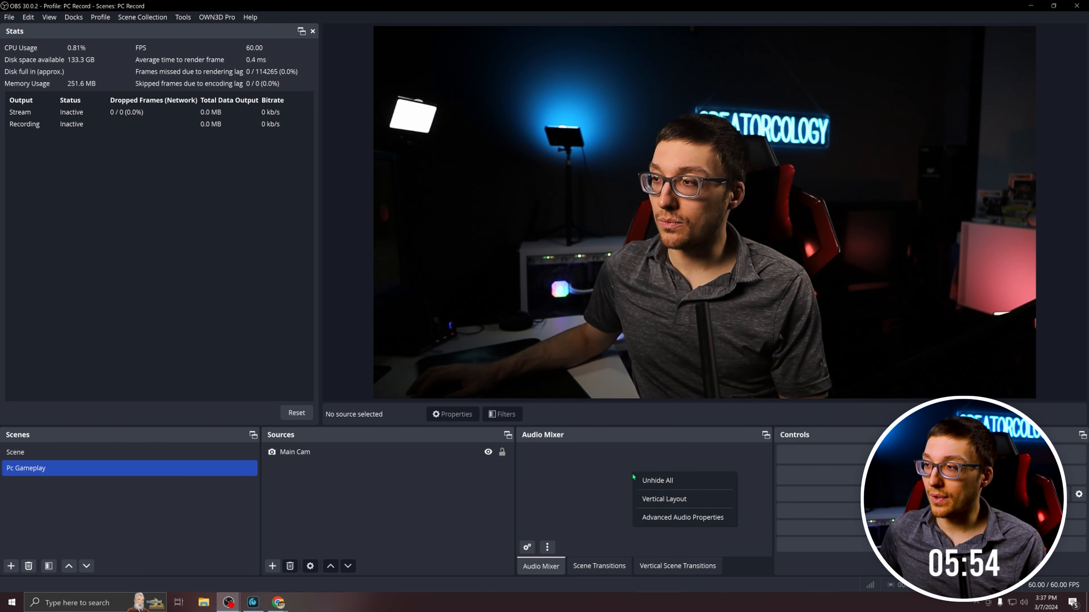
{"action": "left_click", "coordinate": [662, 480]}
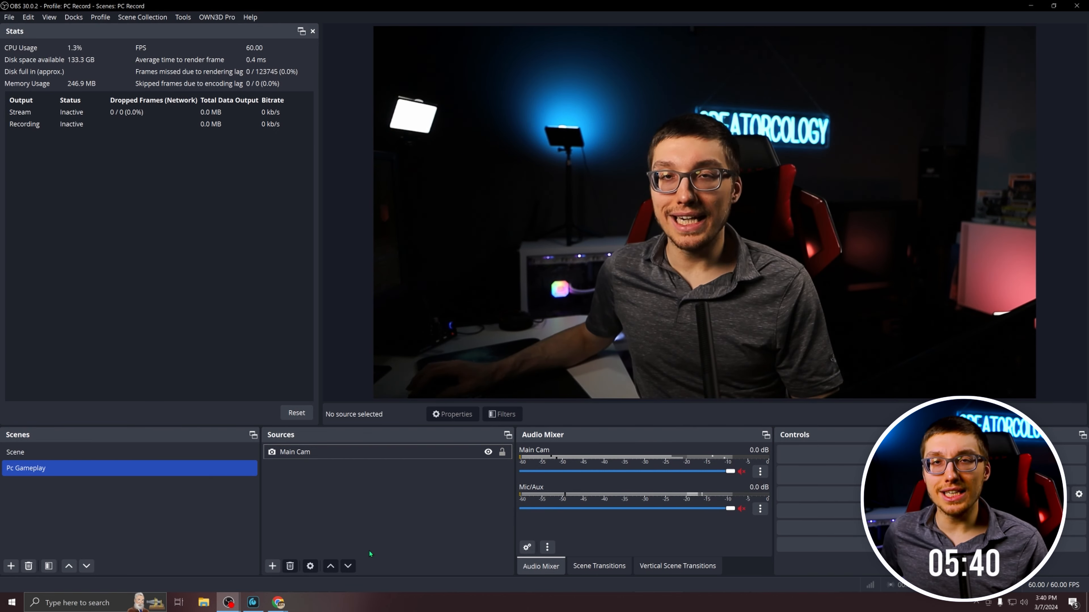
Add a Game Capture source in the mode that captures any fullscreen application, and remove it from the scene.
{"action": "left_click", "coordinate": [271, 567]}
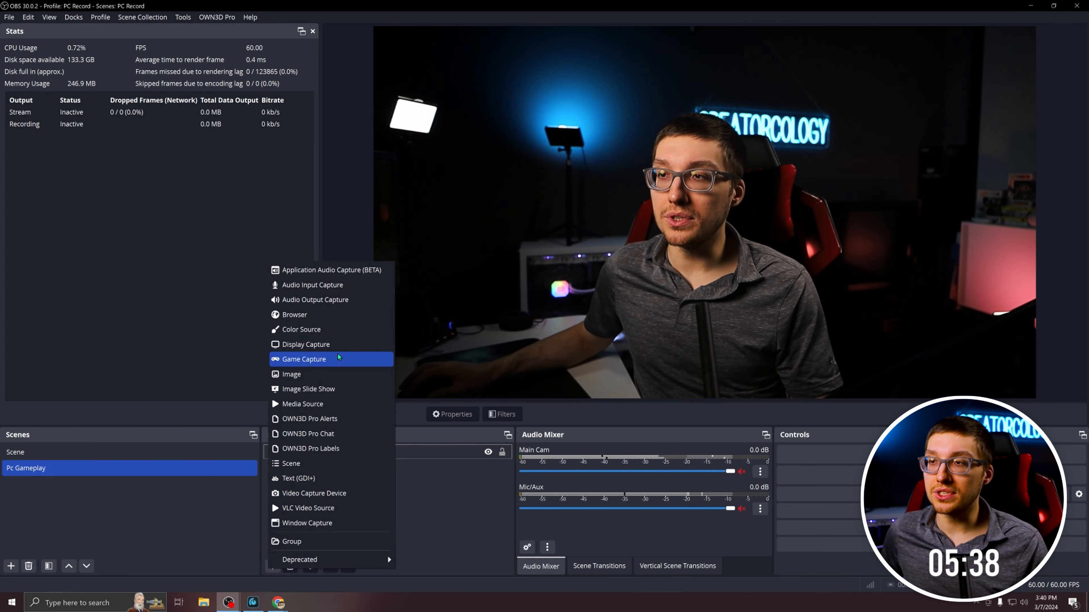
{"action": "left_click", "coordinate": [305, 359]}
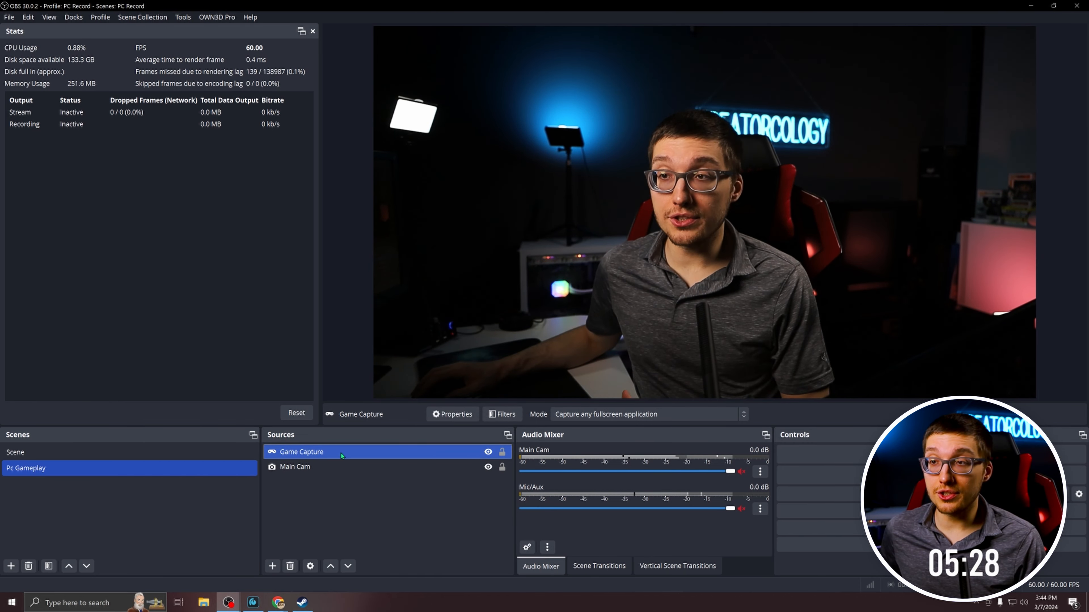
{"action": "right_click", "coordinate": [342, 451]}
{"action": "left_click", "coordinate": [425, 232]}
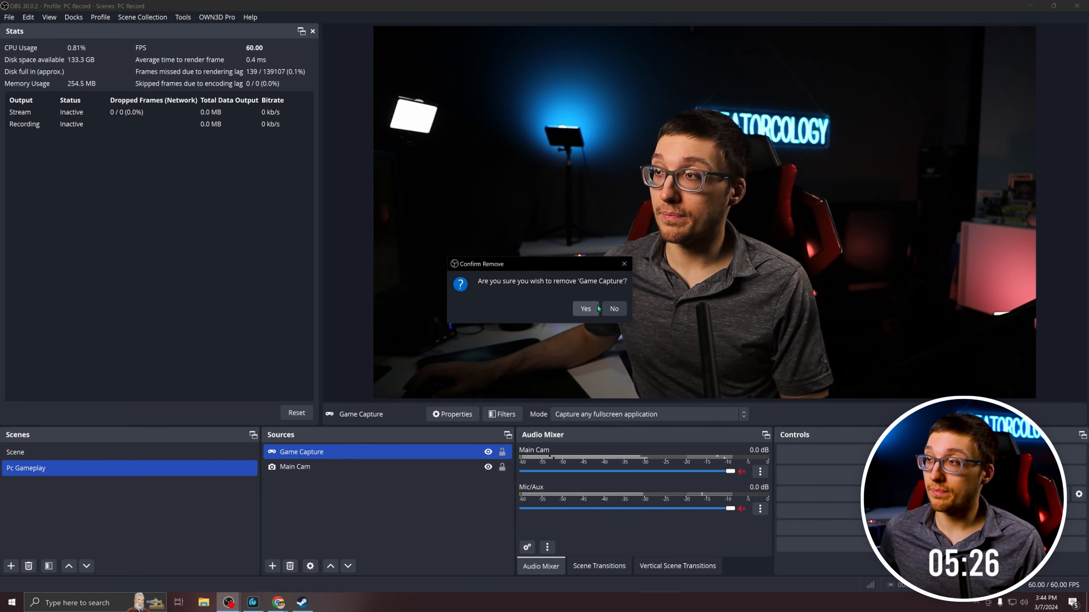
{"action": "left_click", "coordinate": [588, 309]}
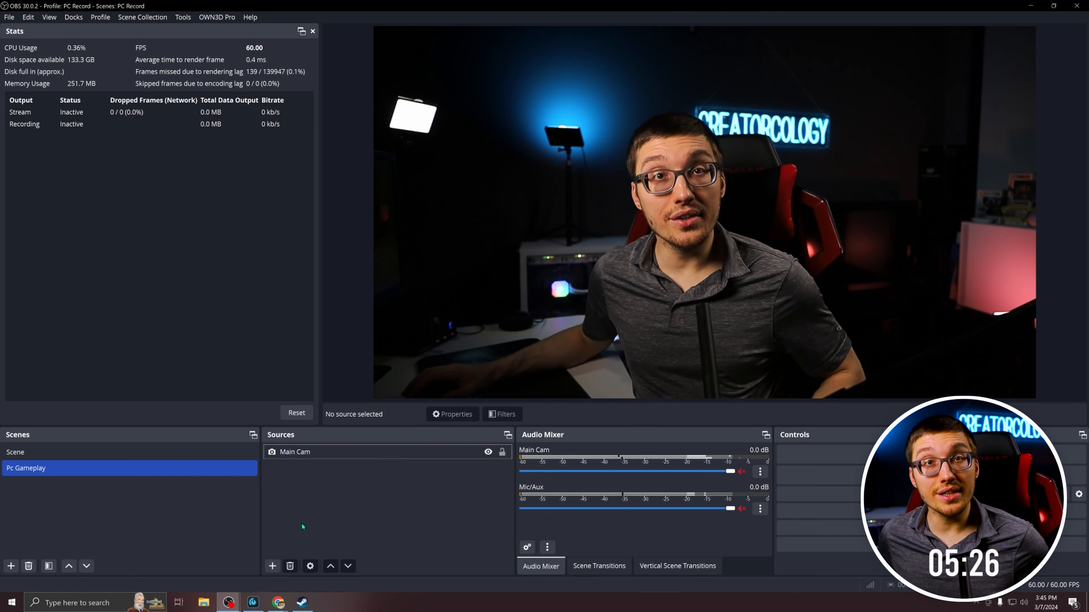
Add a Display Capture source for the Gigabyte M32U 3840x2160 primary monitor to the Pc Gameplay scene.
{"action": "left_click", "coordinate": [272, 566]}
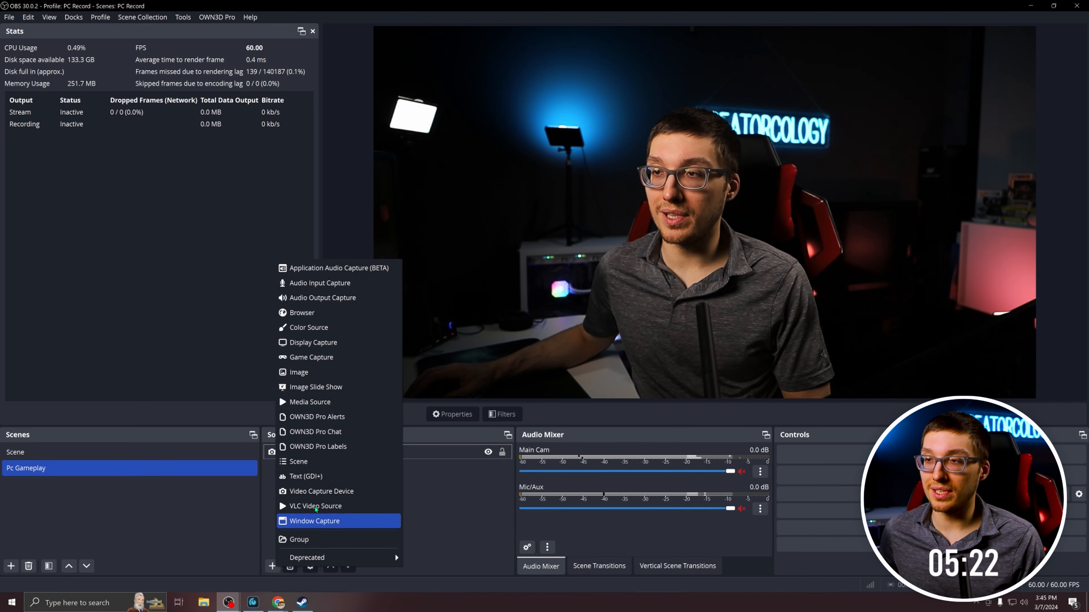
{"action": "left_click", "coordinate": [326, 343]}
{"action": "left_click", "coordinate": [569, 361]}
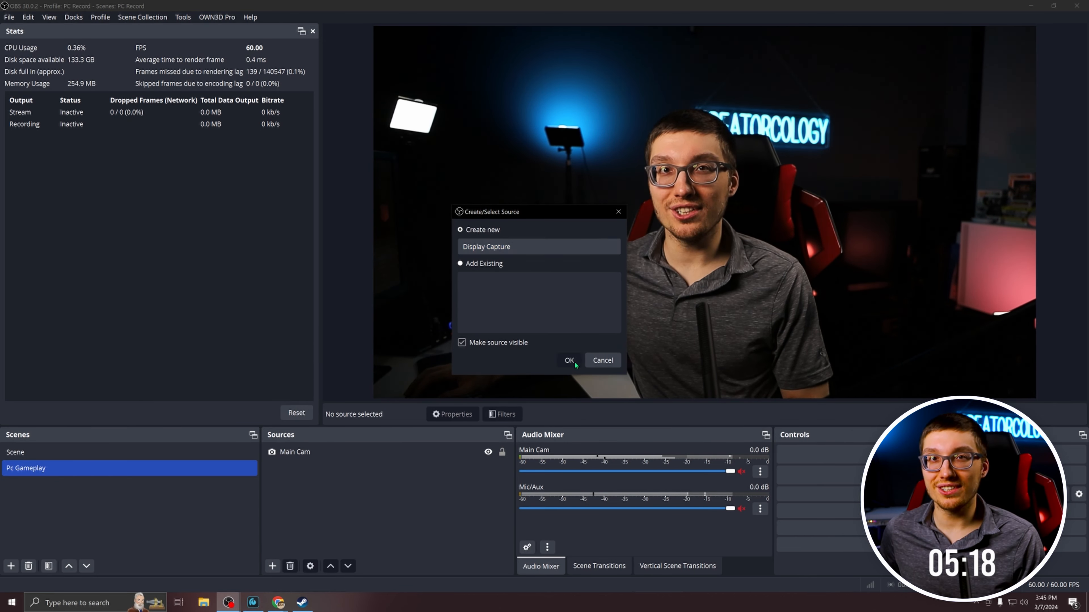
{"action": "left_click", "coordinate": [625, 307]}
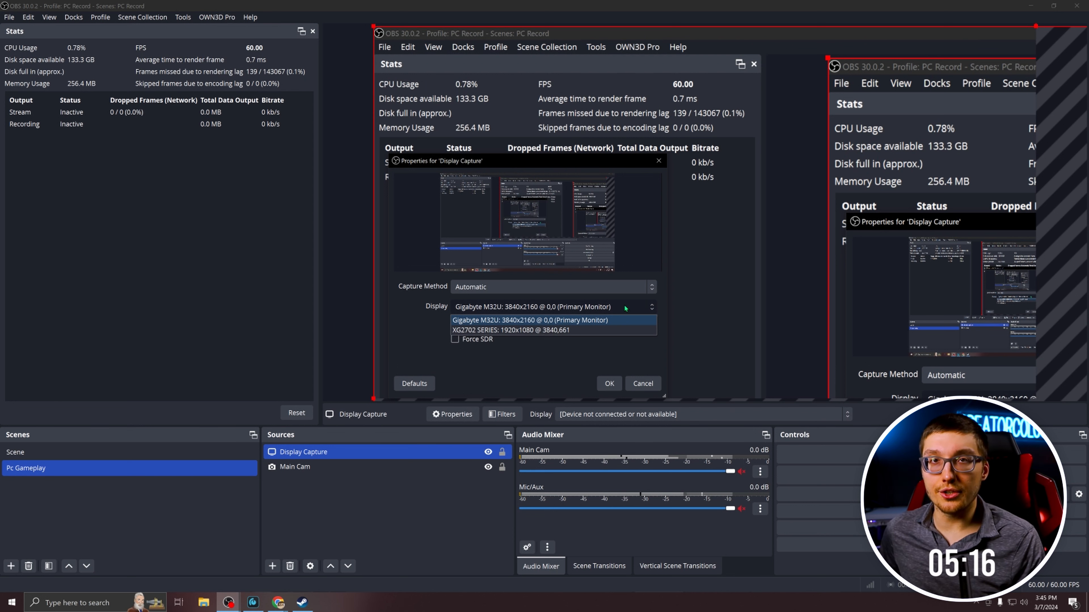
{"action": "left_click", "coordinate": [625, 320]}
{"action": "left_click", "coordinate": [609, 384]}
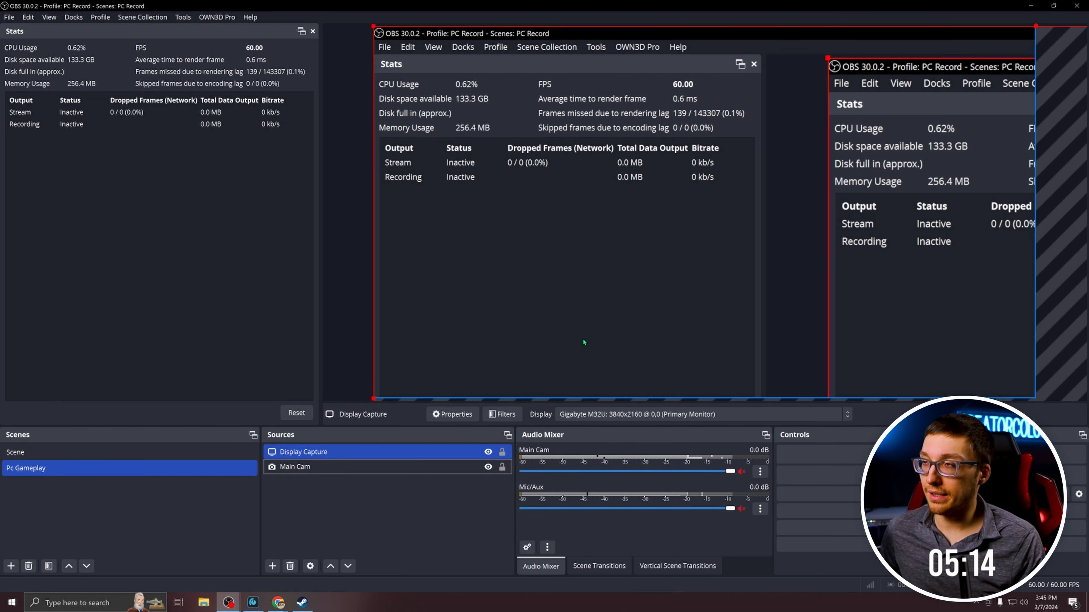
Fit the Display Capture source to the screen with its transform options.
{"action": "left_click", "coordinate": [376, 486]}
{"action": "left_click", "coordinate": [349, 456]}
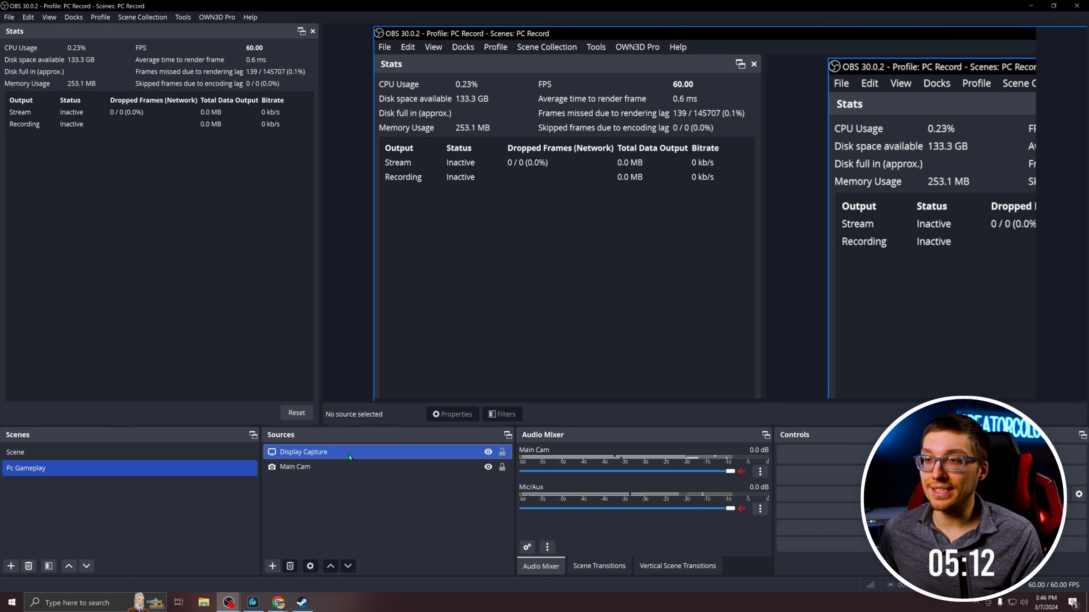
{"action": "left_click", "coordinate": [322, 455]}
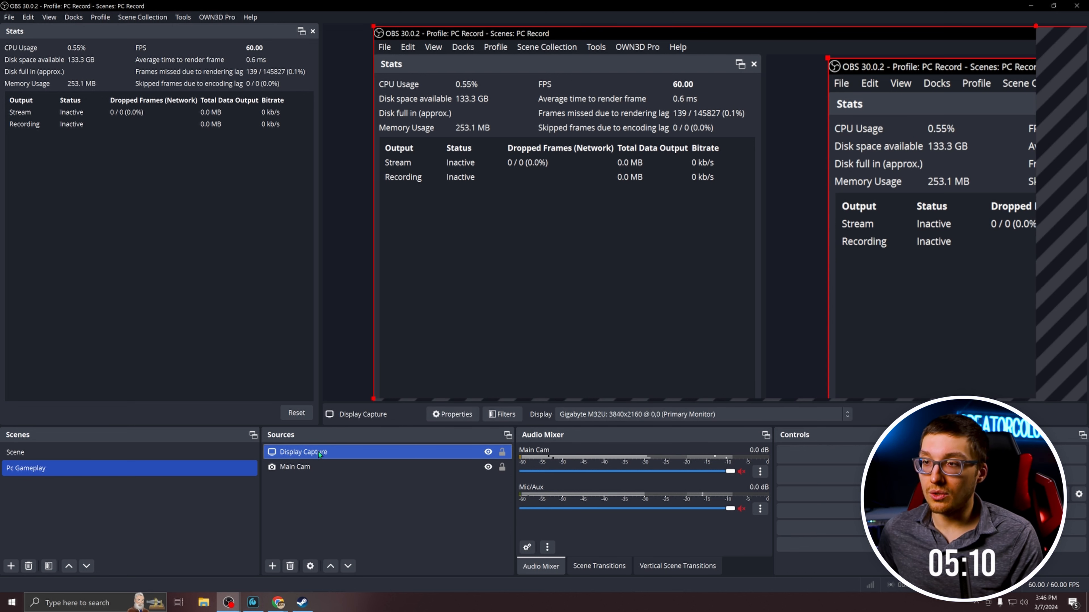
{"action": "right_click", "coordinate": [319, 455]}
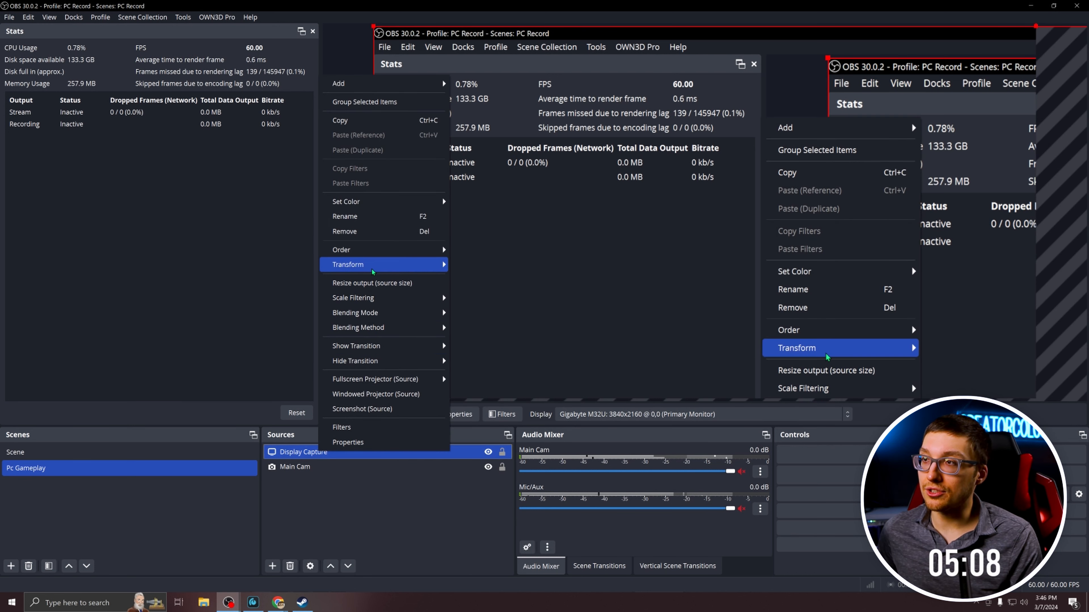
{"action": "mouse_move", "coordinate": [372, 271]}
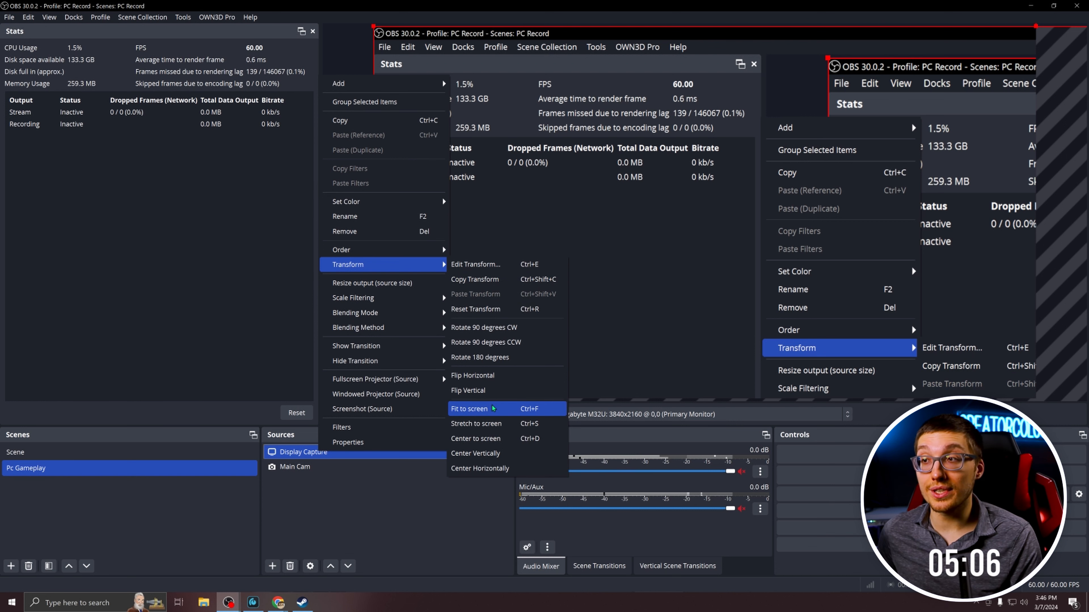
{"action": "left_click", "coordinate": [493, 408]}
{"action": "left_click", "coordinate": [426, 492]}
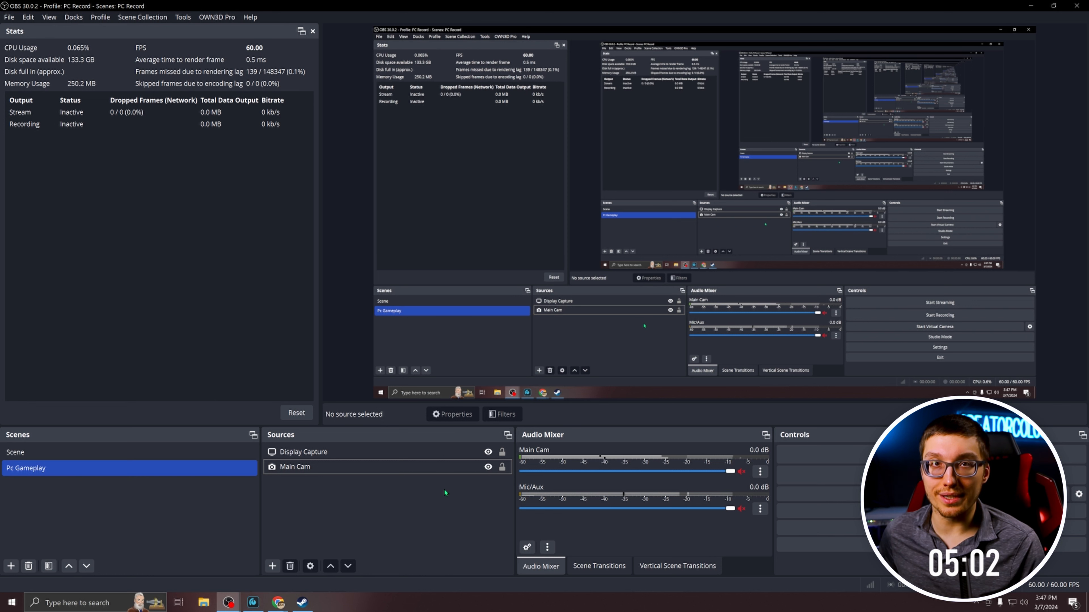
Hide both the Display Capture and Main Cam sources in the scene.
{"action": "left_click", "coordinate": [493, 454]}
{"action": "left_click", "coordinate": [491, 453]}
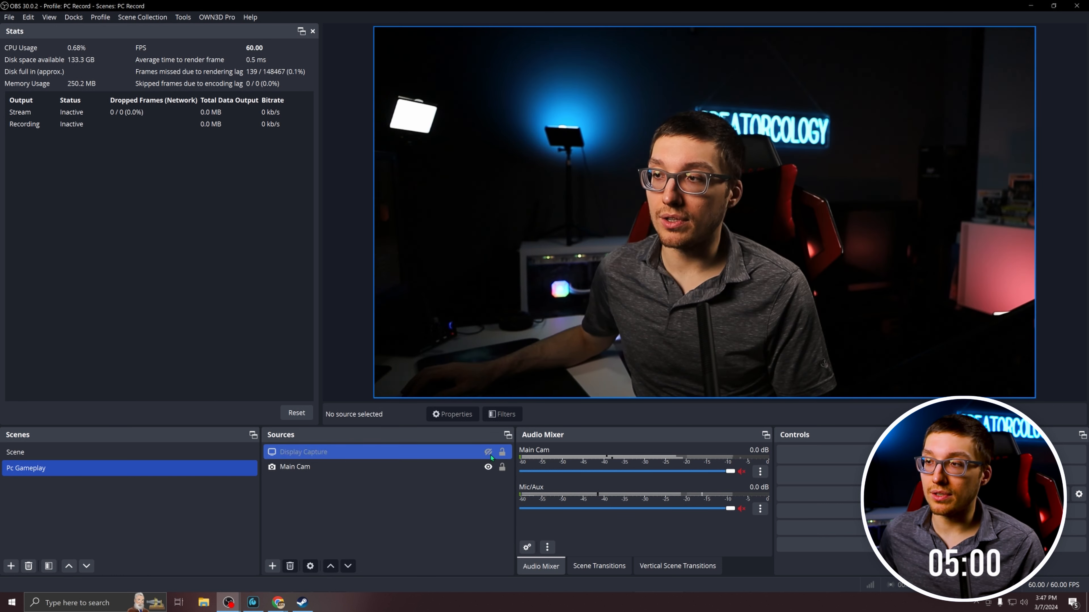
{"action": "left_click", "coordinate": [489, 467]}
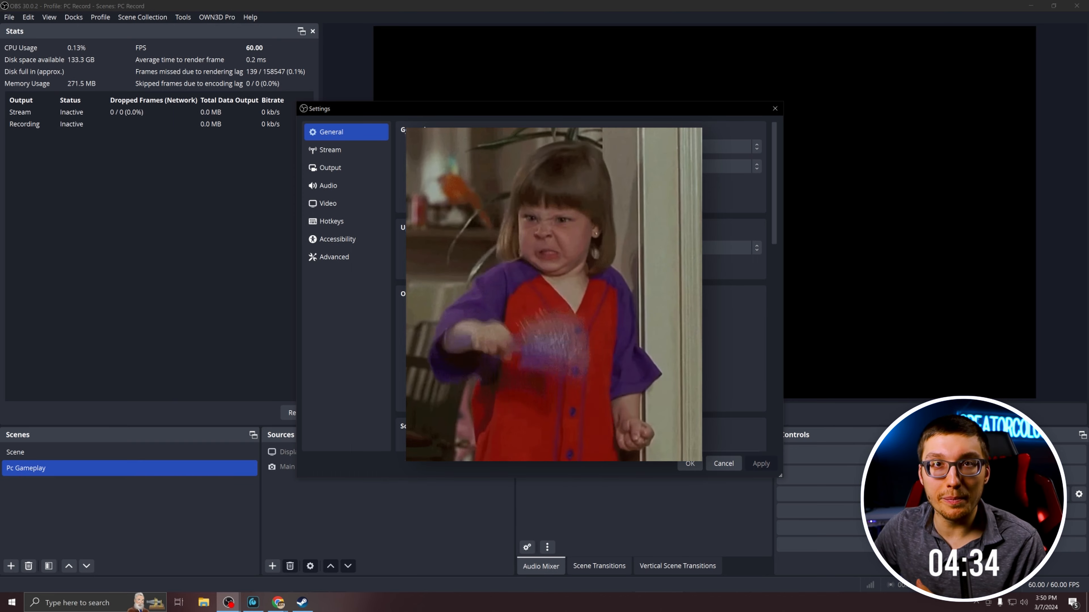
Turn on drawing of safe areas (EBU R 95) for the preview in the general settings and apply it.
{"action": "scroll", "coordinate": [423, 262], "scroll_direction": "down", "scroll_amount": 2}
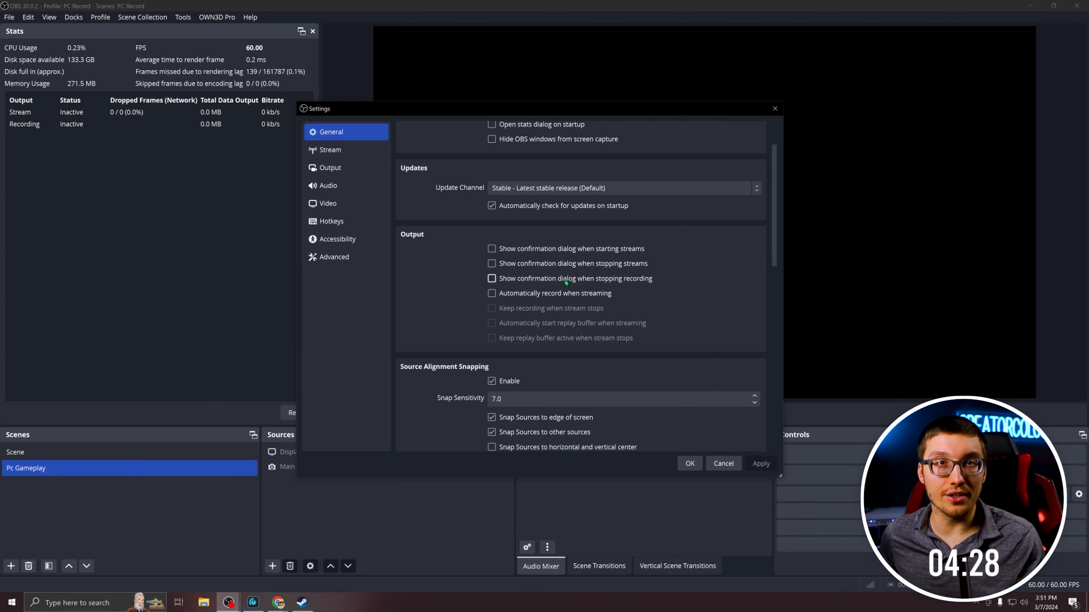
{"action": "scroll", "coordinate": [440, 261], "scroll_direction": "down", "scroll_amount": 6}
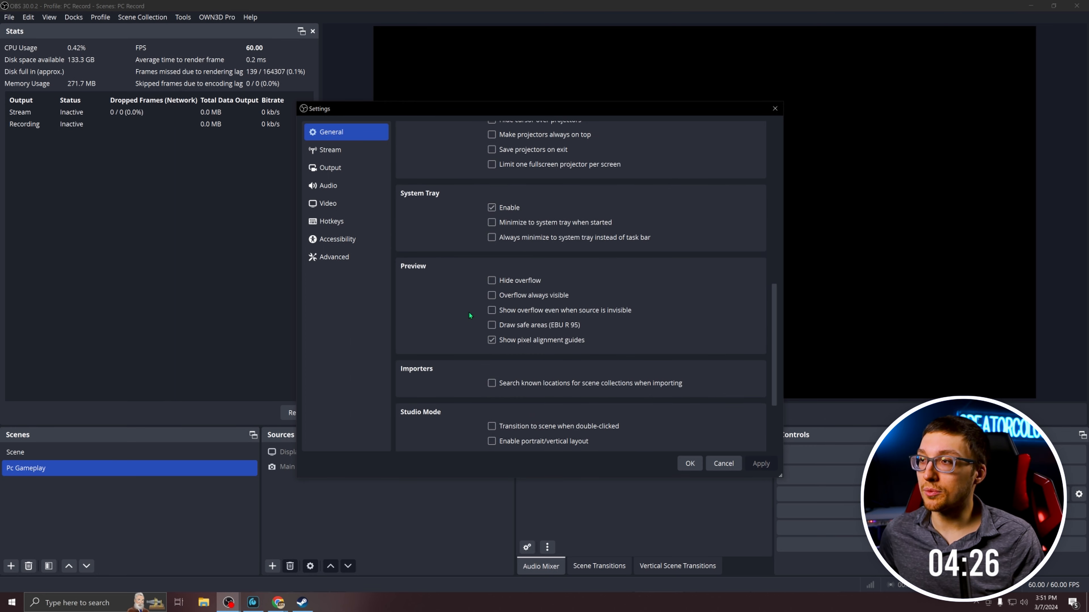
{"action": "left_click", "coordinate": [492, 325]}
{"action": "left_click_drag", "start_coordinate": [552, 107], "coordinate": [310, 98]}
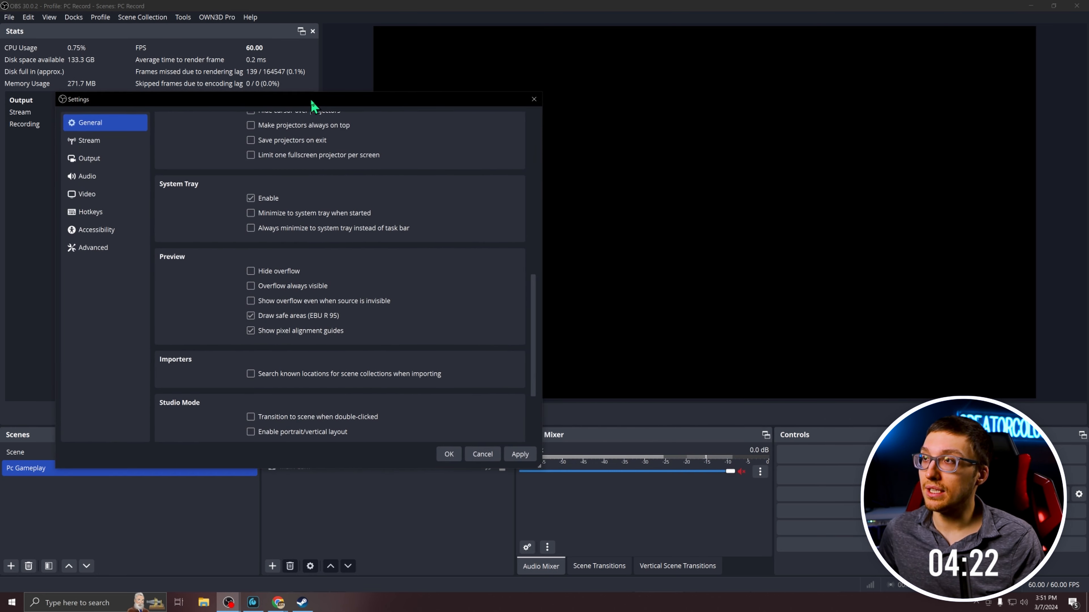
{"action": "left_click", "coordinate": [518, 454]}
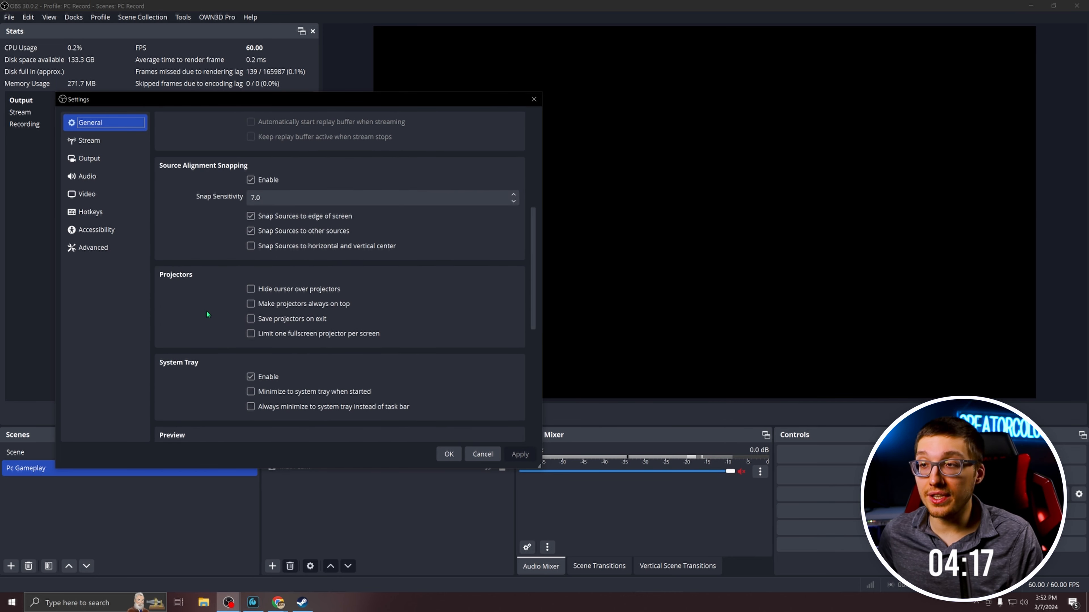
{"action": "scroll", "coordinate": [343, 322], "scroll_direction": "down", "scroll_amount": 2}
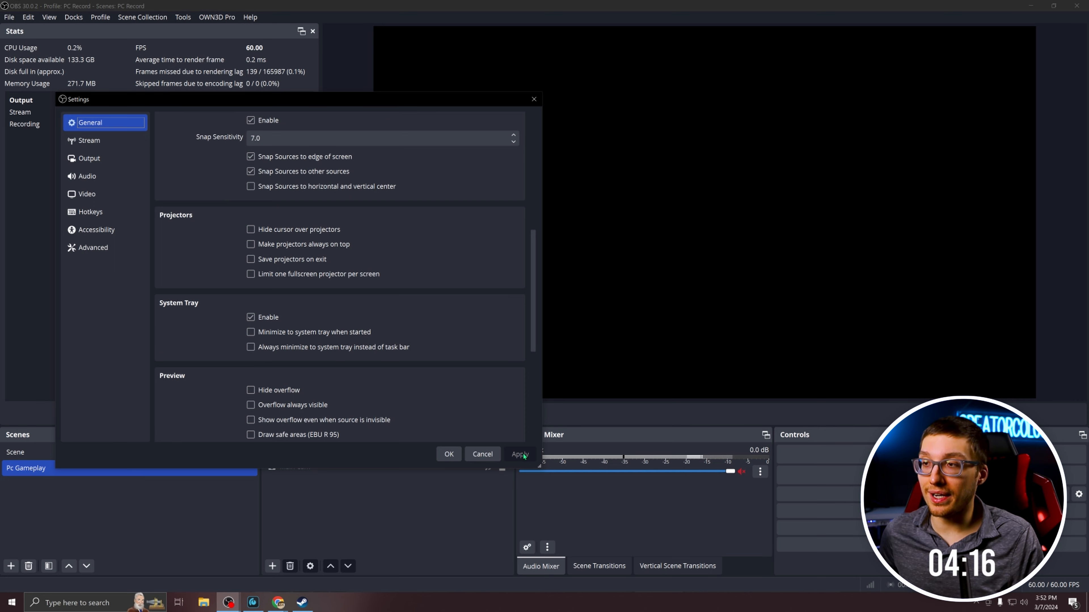
Set the process priority to Above Normal in the advanced settings.
{"action": "left_click", "coordinate": [93, 248]}
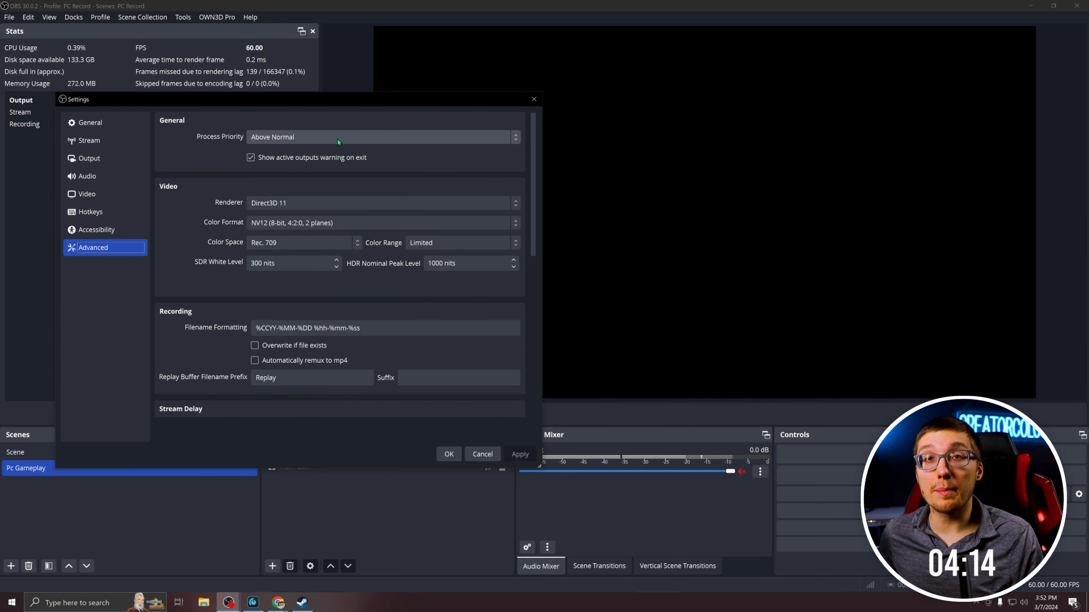
{"action": "left_click", "coordinate": [340, 139]}
{"action": "left_click", "coordinate": [313, 161]}
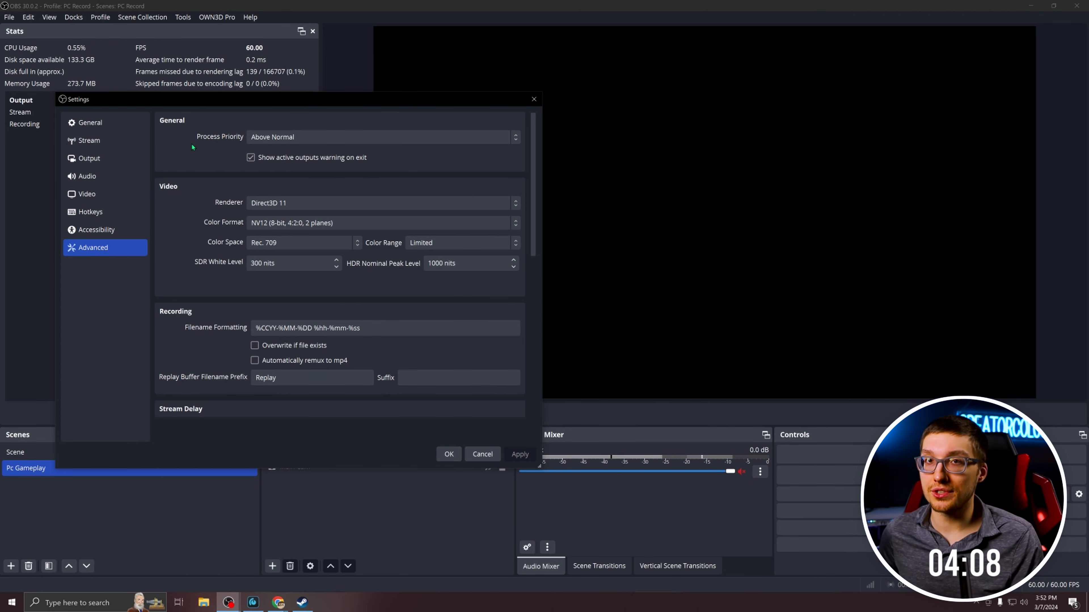
Set the color format to NV12 (8-bit, 4:2:0, 2 planes) and check the color space choices, keeping Rec. 709.
{"action": "scroll", "coordinate": [190, 143], "scroll_direction": "down", "scroll_amount": 1}
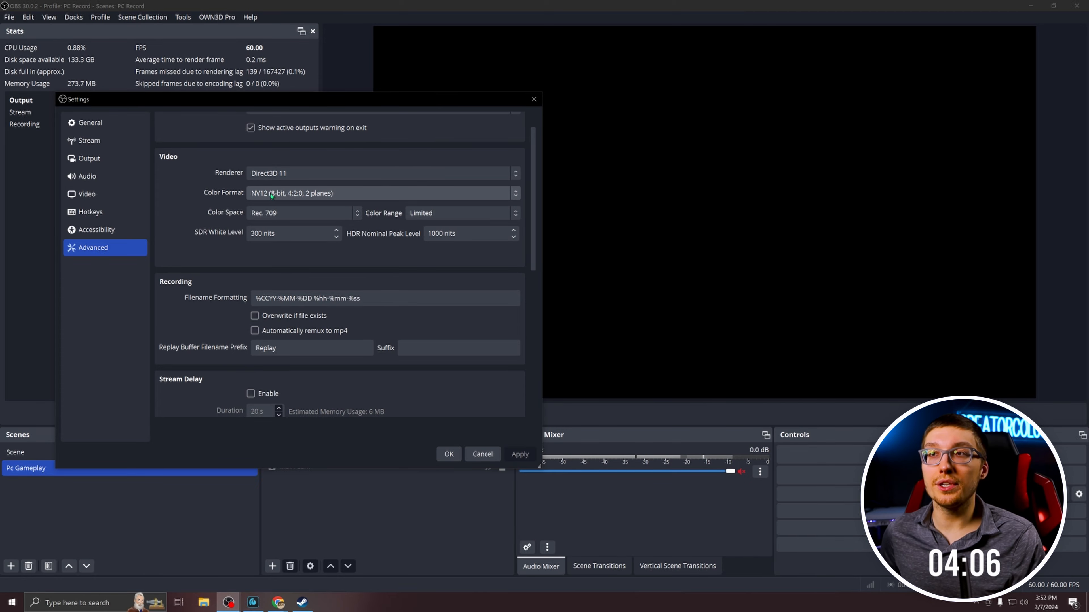
{"action": "left_click", "coordinate": [305, 197]}
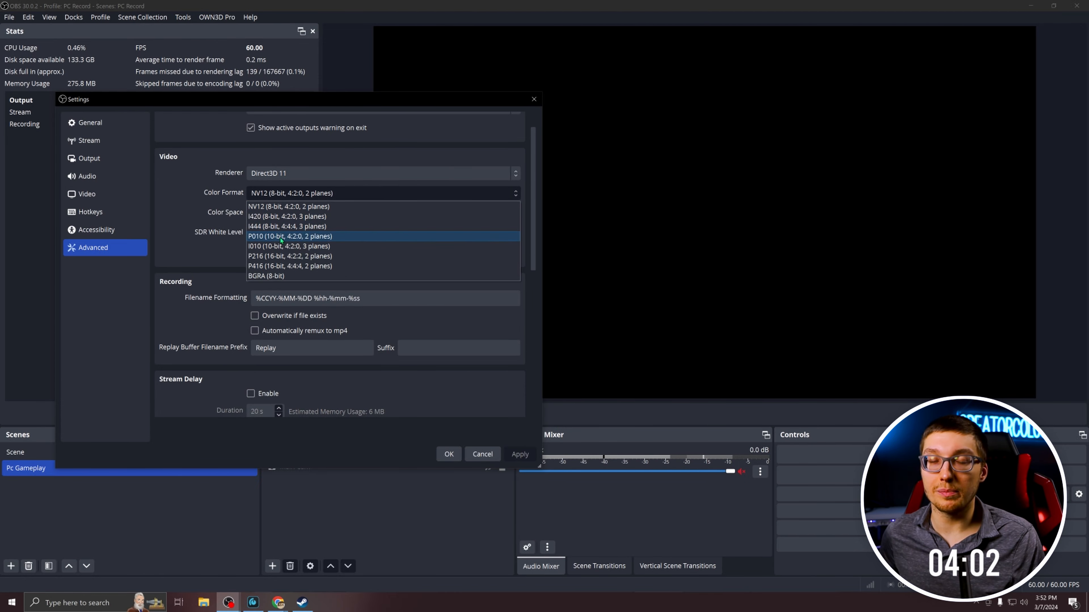
{"action": "left_click", "coordinate": [286, 206]}
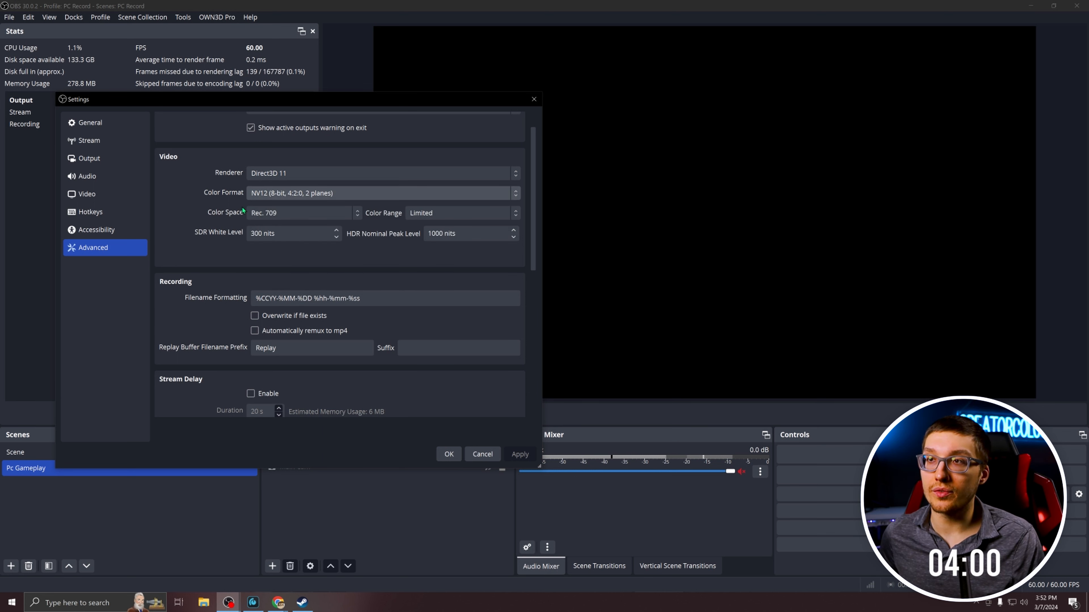
{"action": "left_click", "coordinate": [295, 213]}
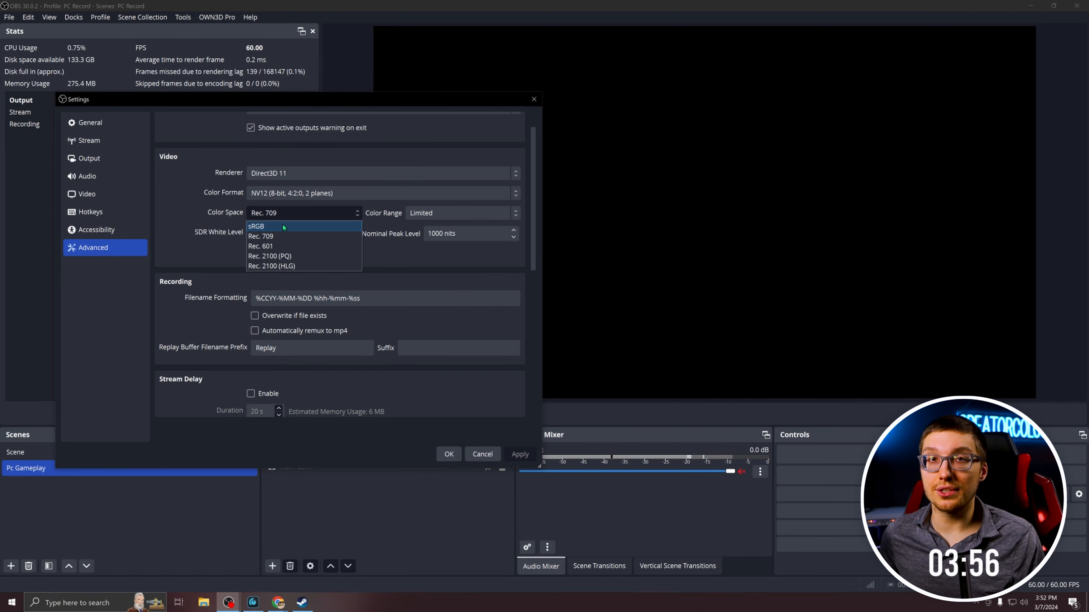
{"action": "left_click", "coordinate": [457, 214]}
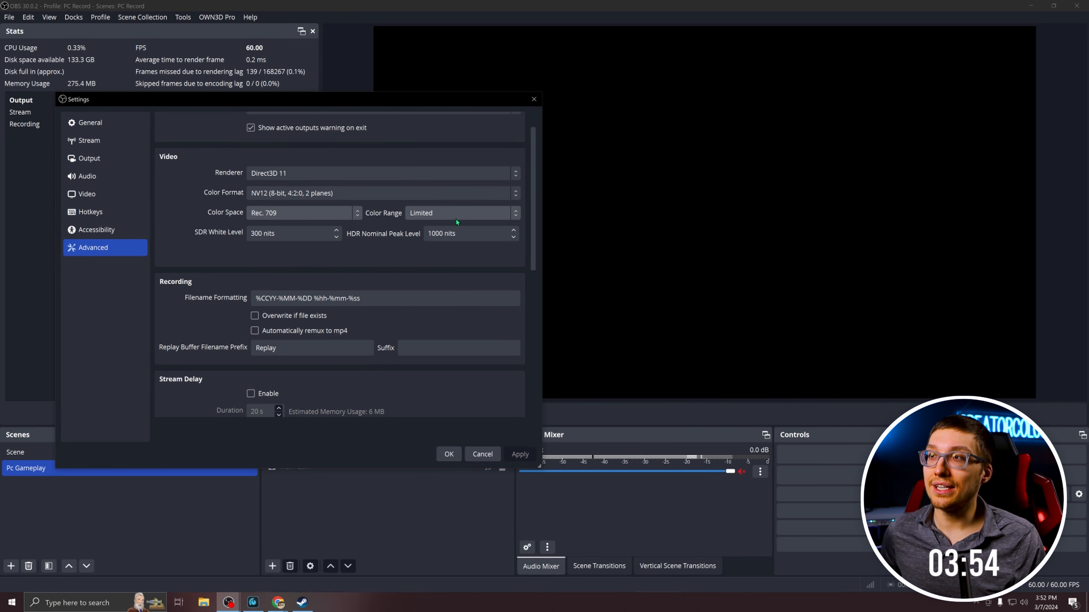
Set the color range to Limited in the advanced video settings.
{"action": "left_click", "coordinate": [457, 214]}
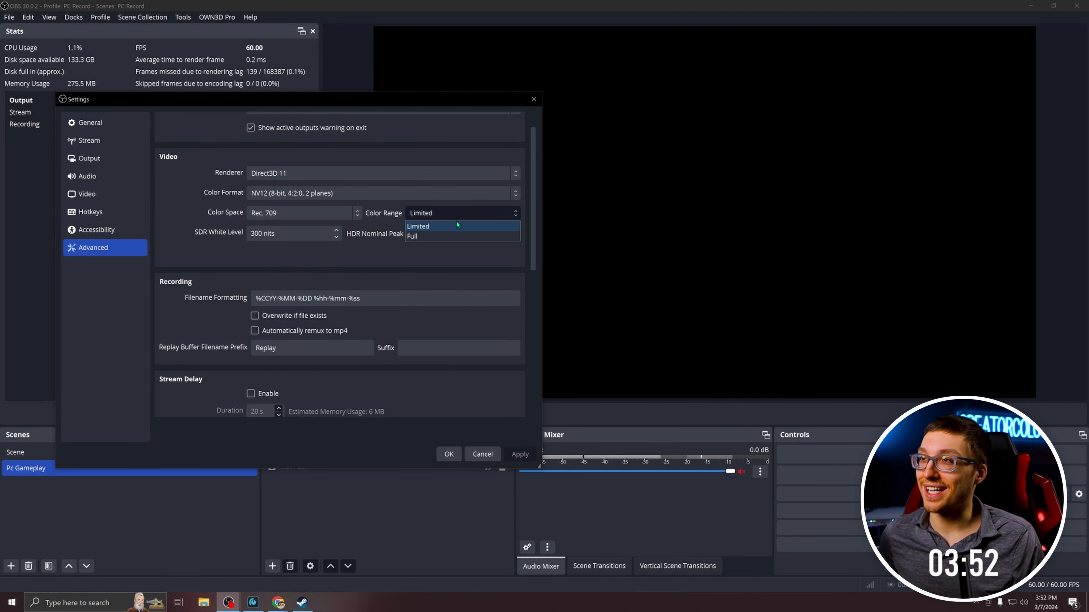
{"action": "left_click", "coordinate": [459, 226]}
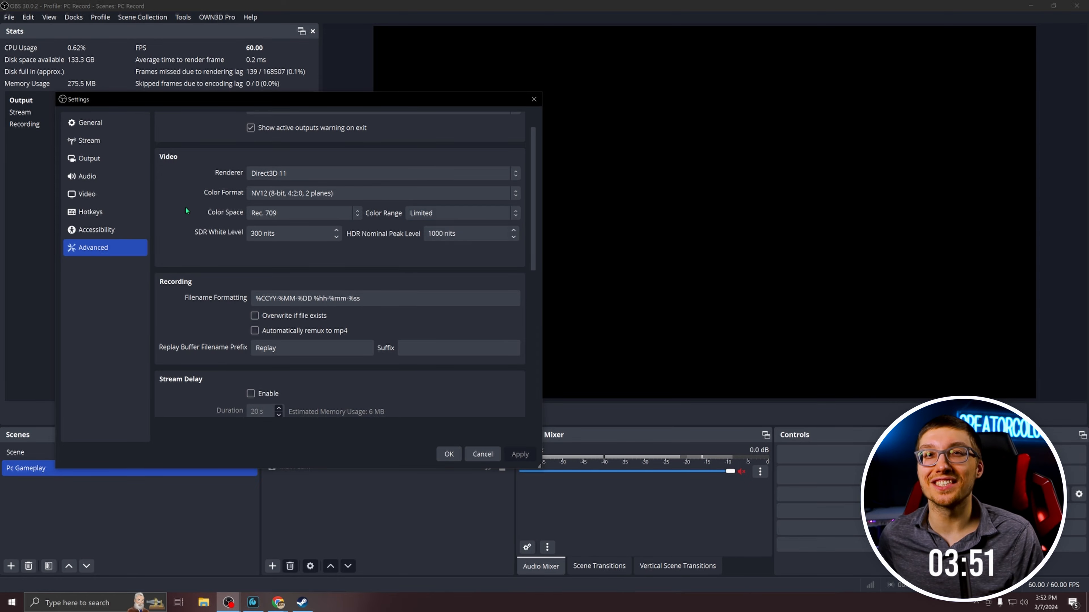
{"action": "left_click", "coordinate": [422, 215]}
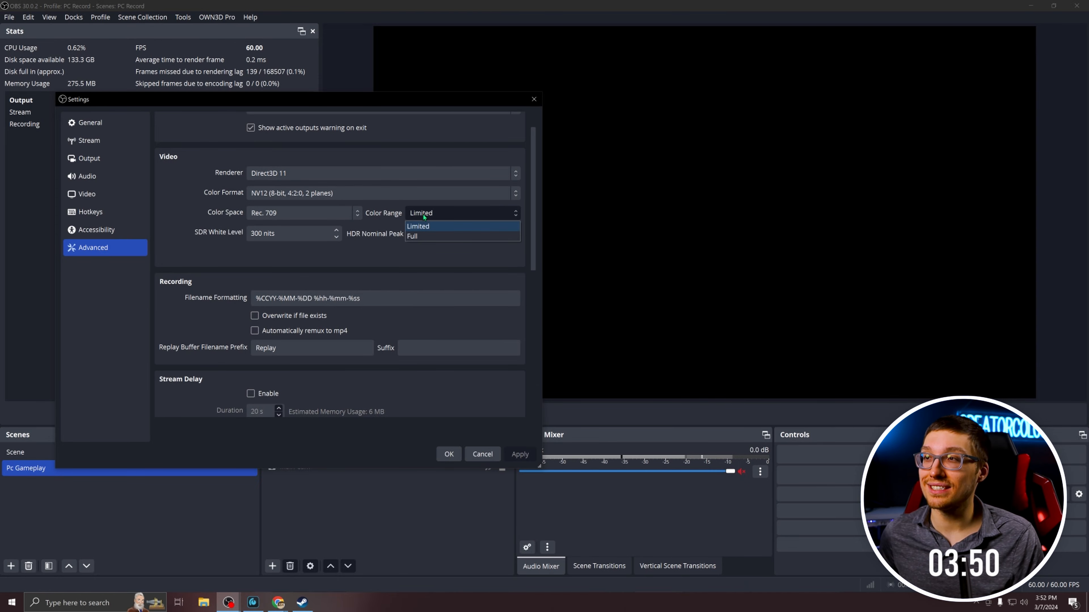
{"action": "left_click", "coordinate": [430, 230]}
Enable automatic remuxing of recordings to mp4.
{"action": "scroll", "coordinate": [198, 281], "scroll_direction": "down", "scroll_amount": 1}
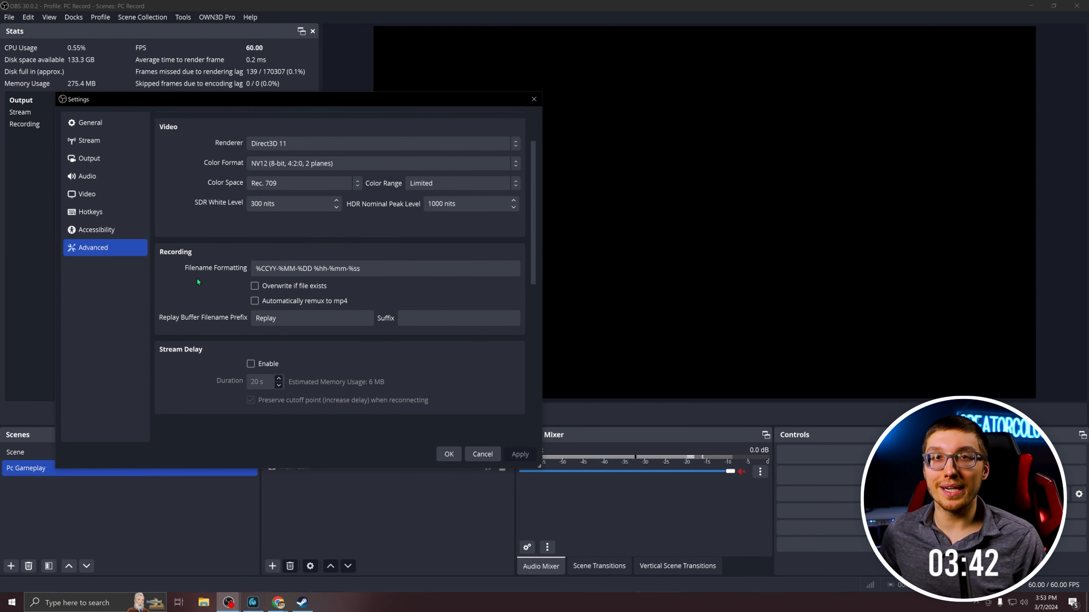
{"action": "left_click", "coordinate": [254, 301]}
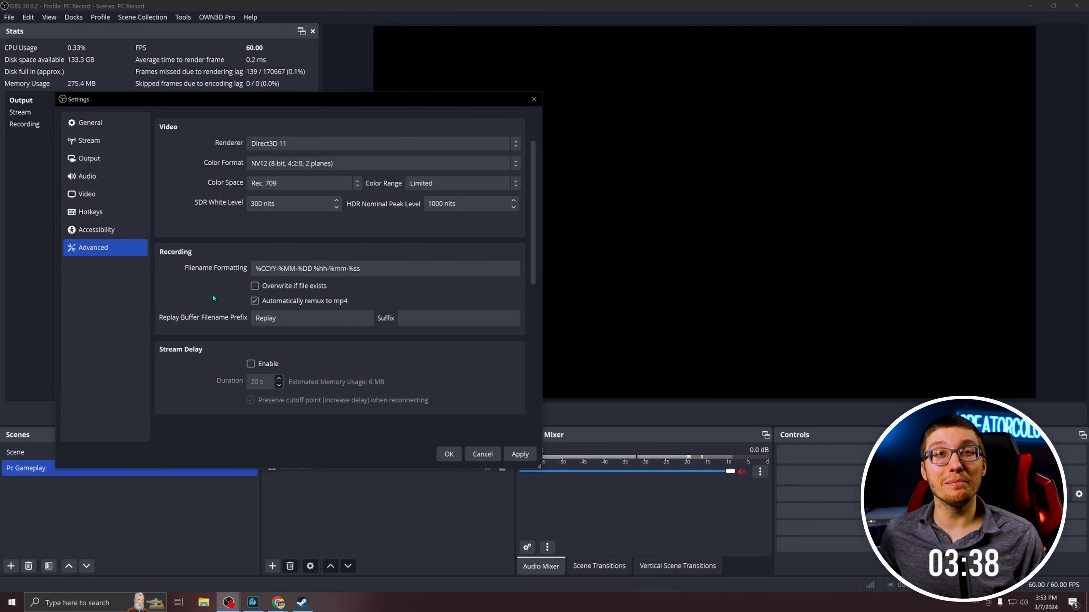
{"action": "scroll", "coordinate": [168, 247], "scroll_direction": "up", "scroll_amount": 2}
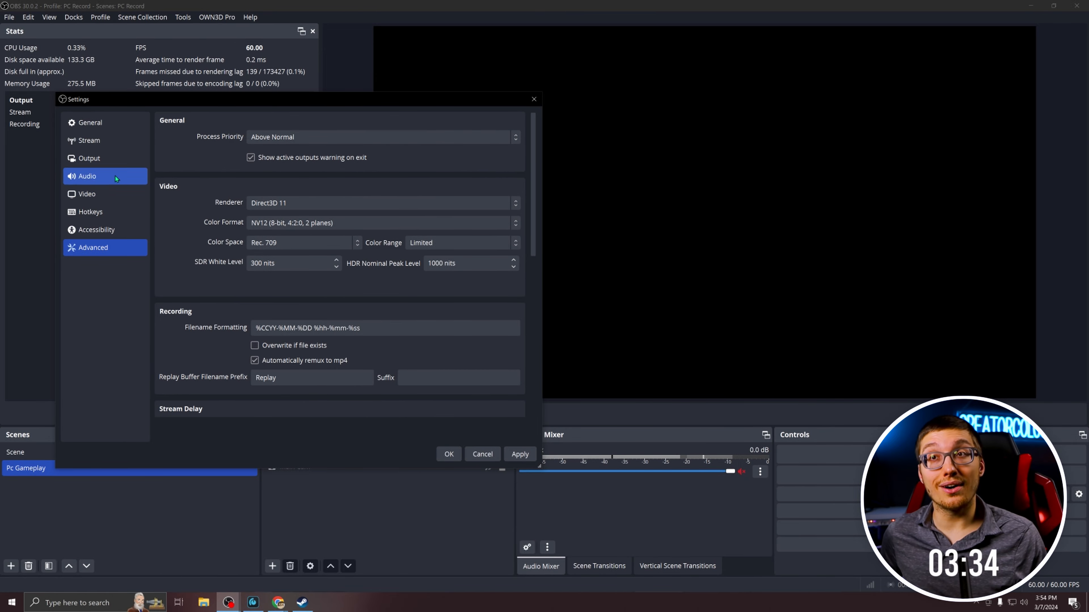
Switch the output mode to Simple and back to Advanced in the output settings.
{"action": "left_click", "coordinate": [103, 159]}
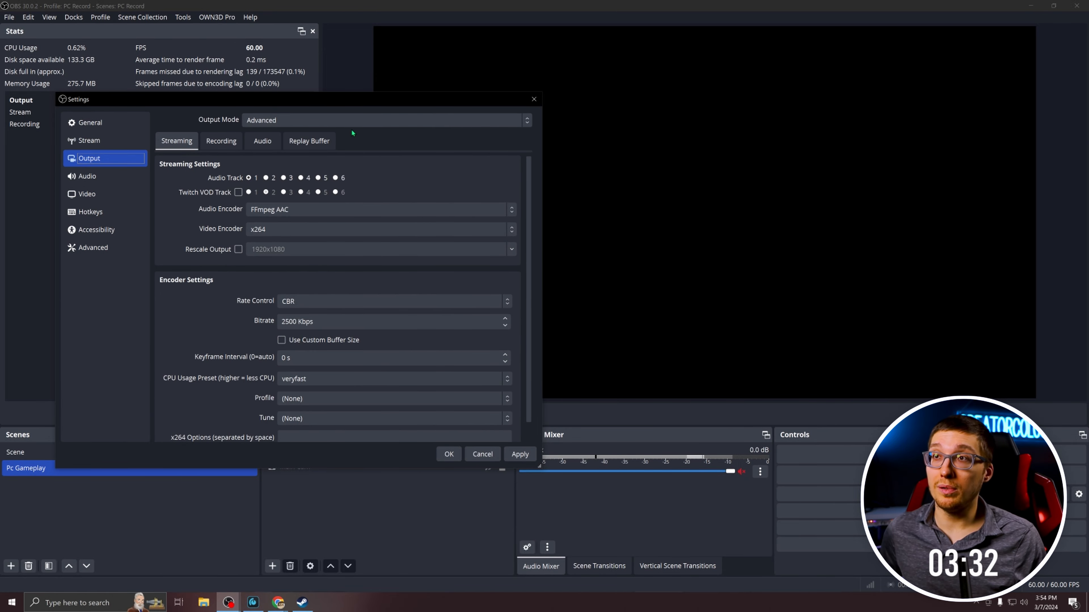
{"action": "left_click", "coordinate": [345, 135]}
{"action": "left_click", "coordinate": [328, 122]}
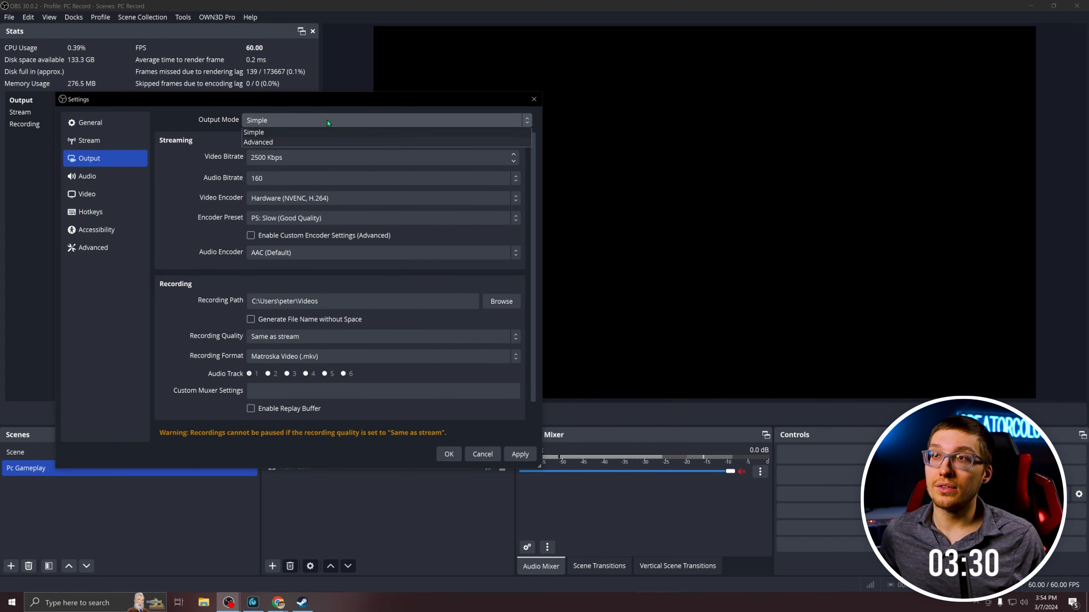
{"action": "left_click", "coordinate": [346, 142]}
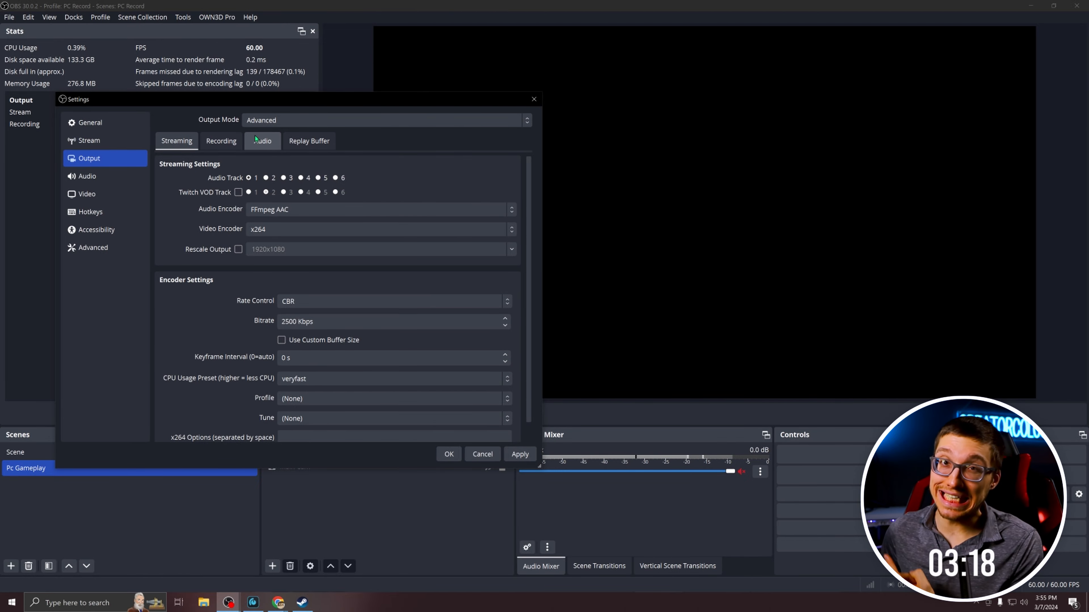
Open the recording output settings and review the recording format choices, keeping Matroska Video (.mkv).
{"action": "left_click", "coordinate": [233, 142]}
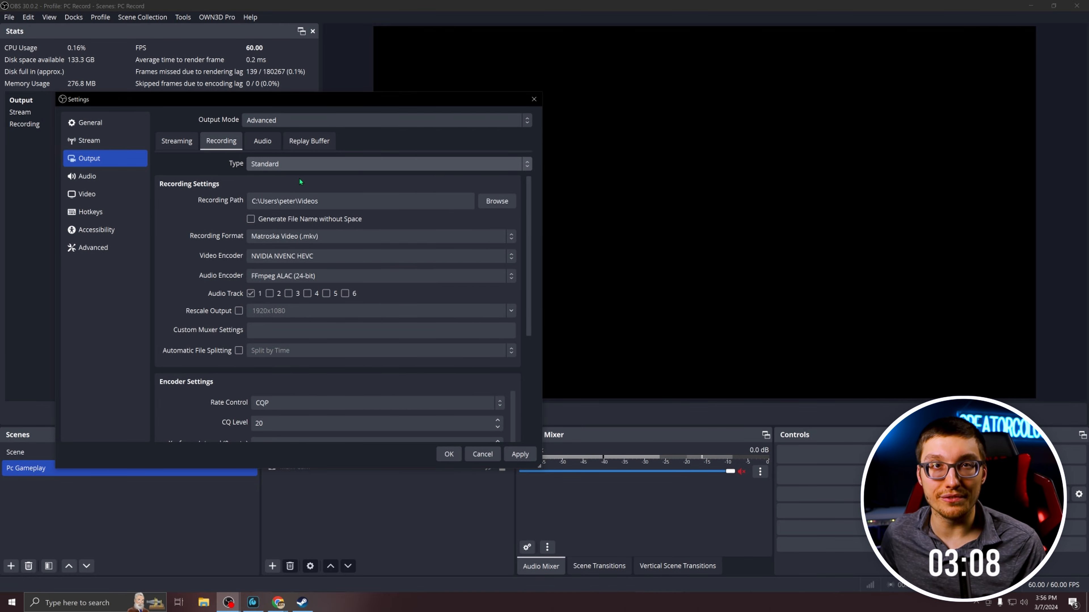
{"action": "left_click", "coordinate": [376, 237]}
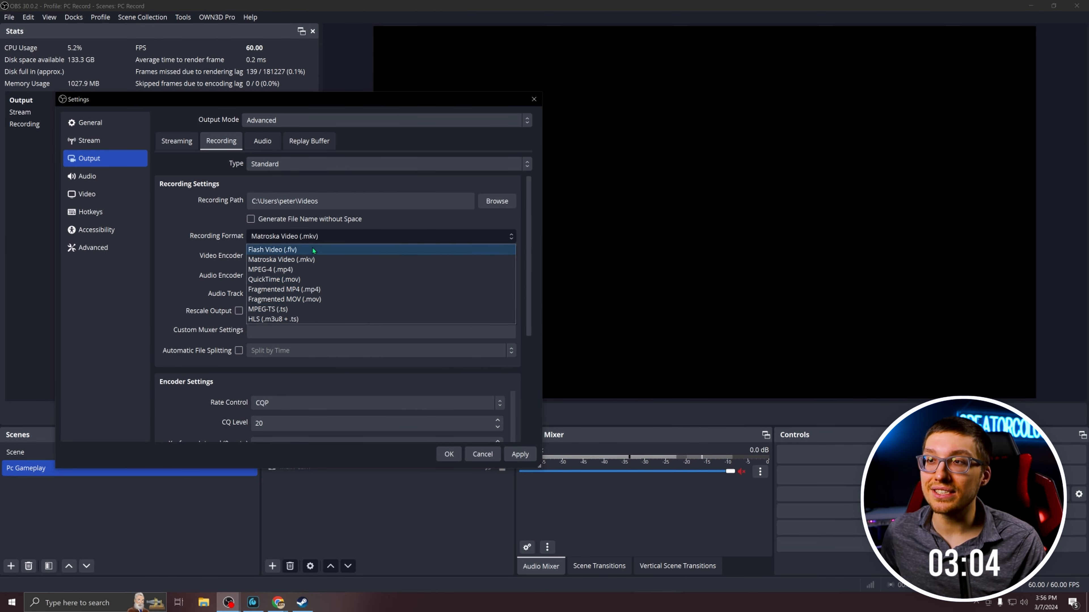
{"action": "left_click", "coordinate": [339, 234]}
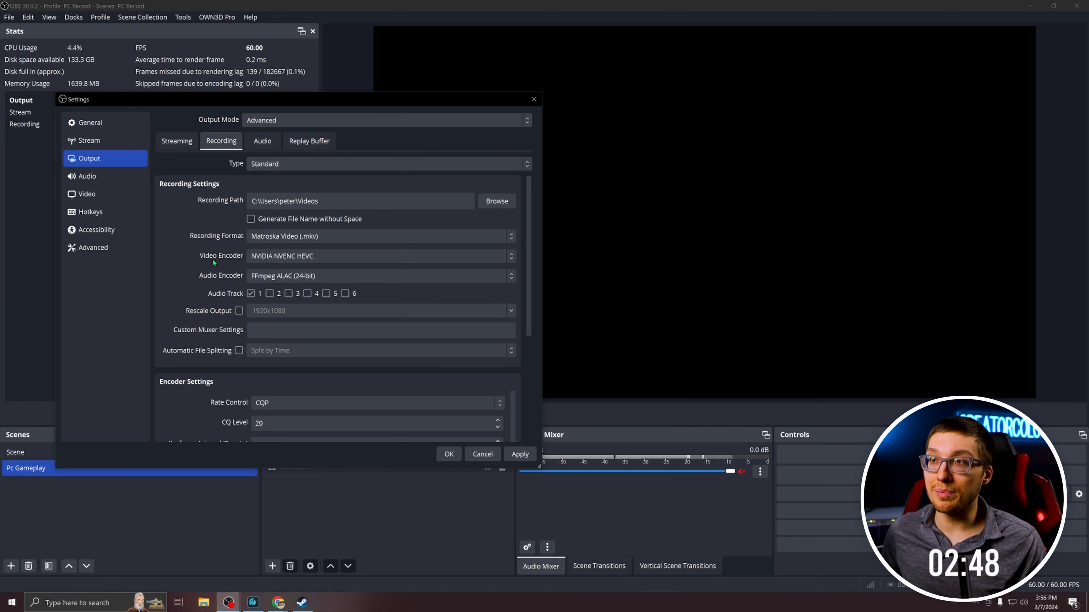
Choose Matroska Video (.mkv) as the recording format and NVIDIA NVENC HEVC as the video encoder.
{"action": "left_click", "coordinate": [295, 237]}
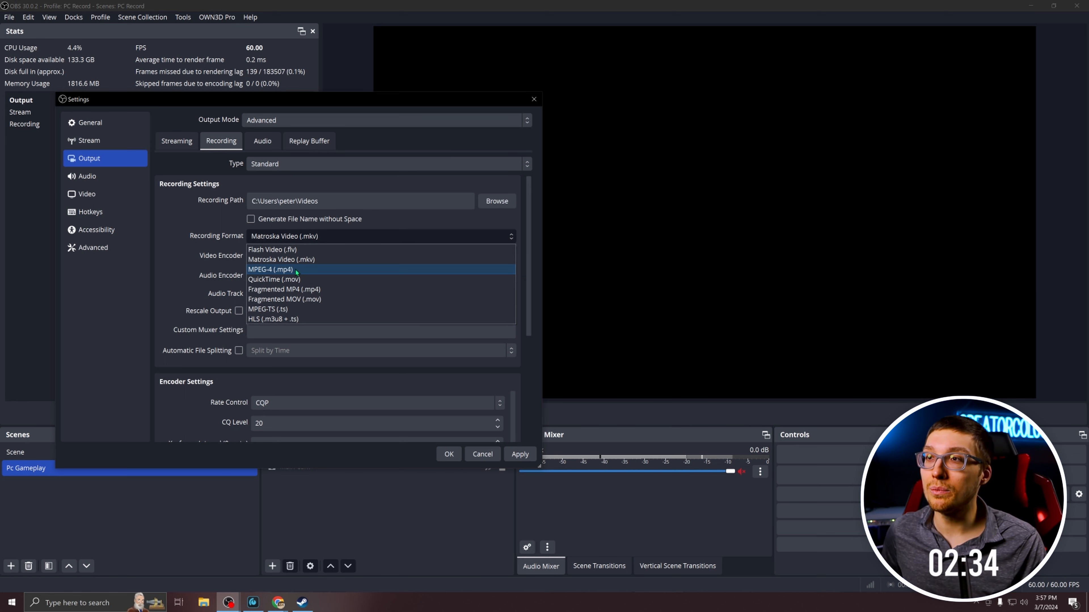
{"action": "left_click", "coordinate": [337, 261]}
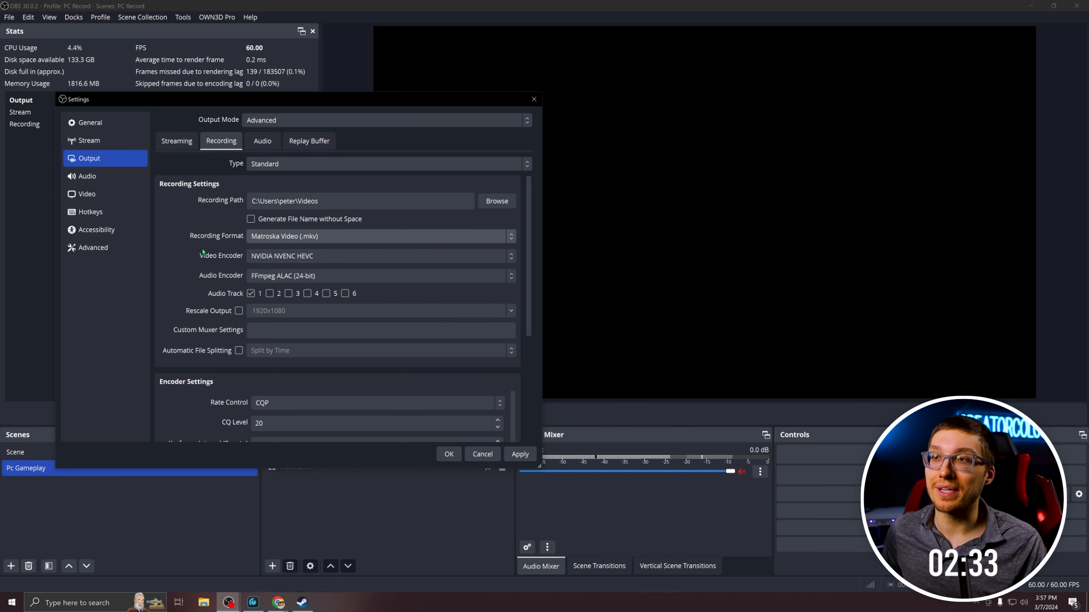
{"action": "left_click", "coordinate": [339, 260]}
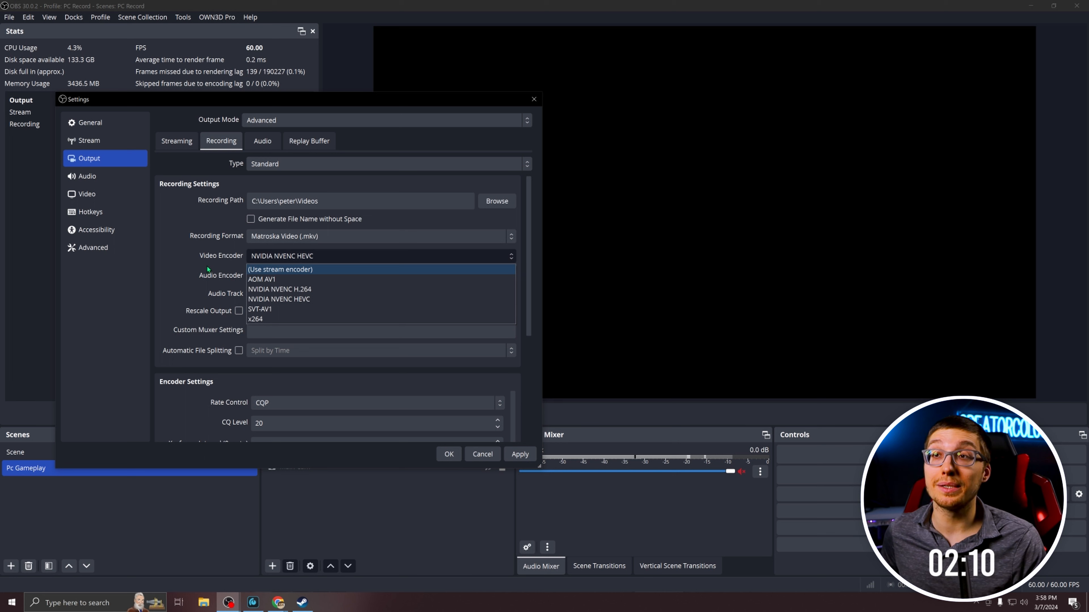
{"action": "left_click", "coordinate": [288, 301]}
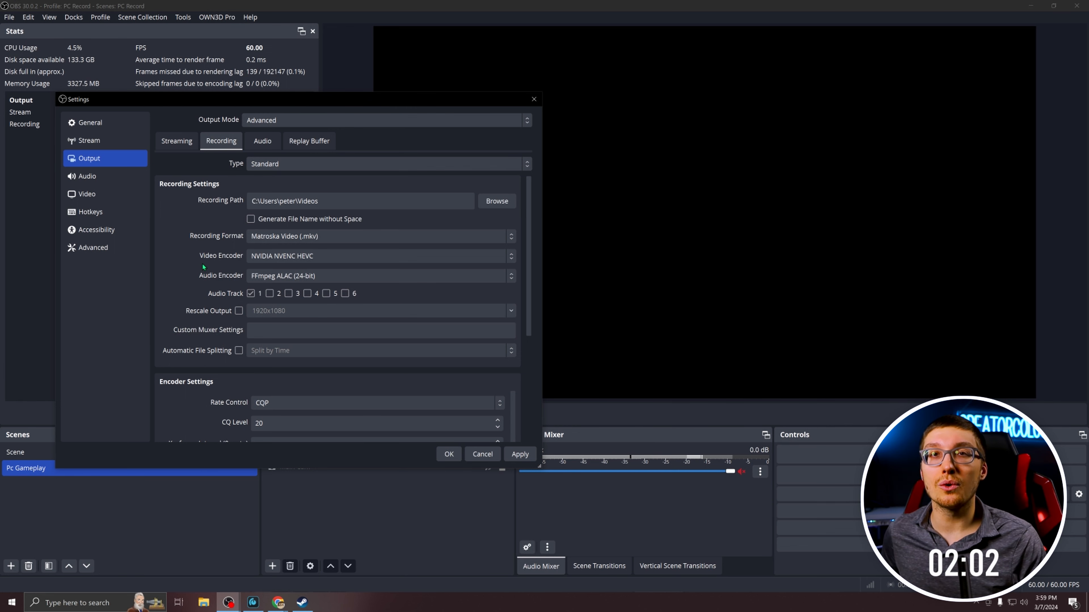
{"action": "left_click", "coordinate": [294, 276]}
Review the encoder preset choices and select P5: Slow (Good Quality).
{"action": "scroll", "coordinate": [238, 277], "scroll_direction": "down", "scroll_amount": 3}
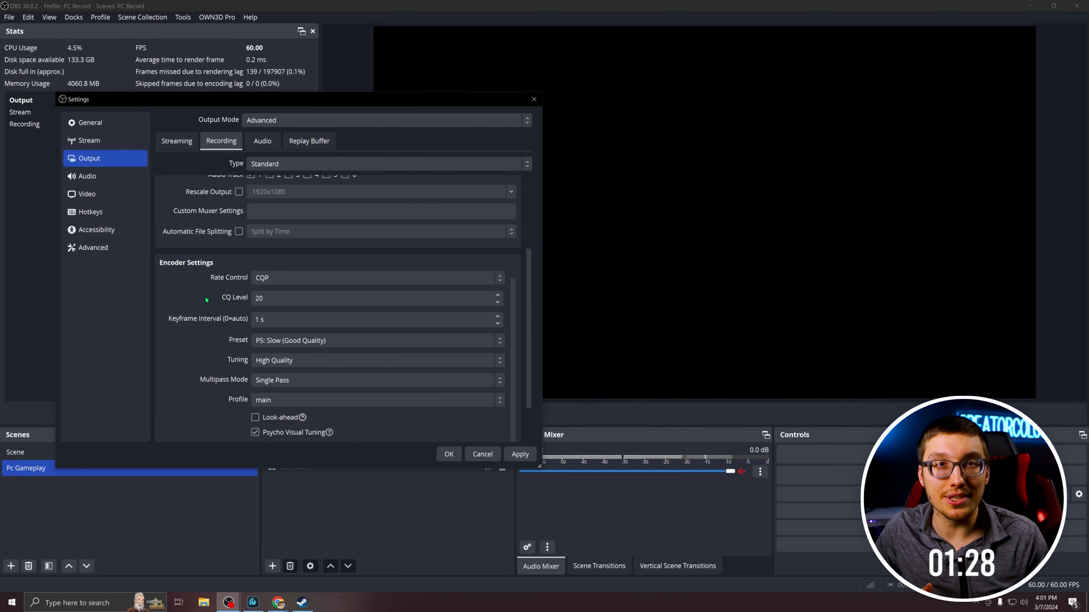
{"action": "scroll", "coordinate": [280, 268], "scroll_direction": "down", "scroll_amount": 2}
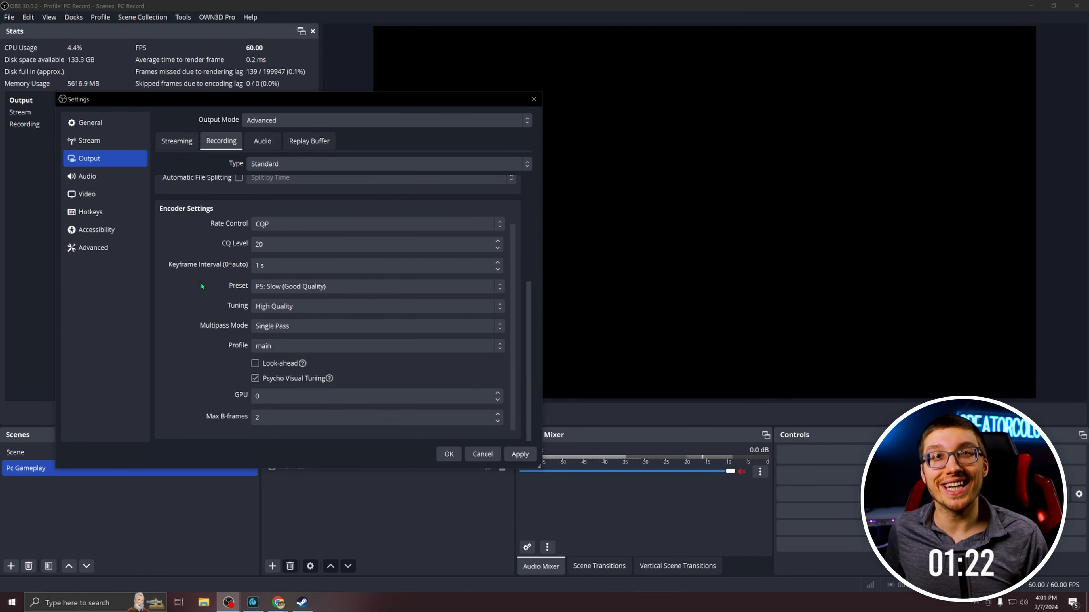
{"action": "left_click", "coordinate": [324, 290]}
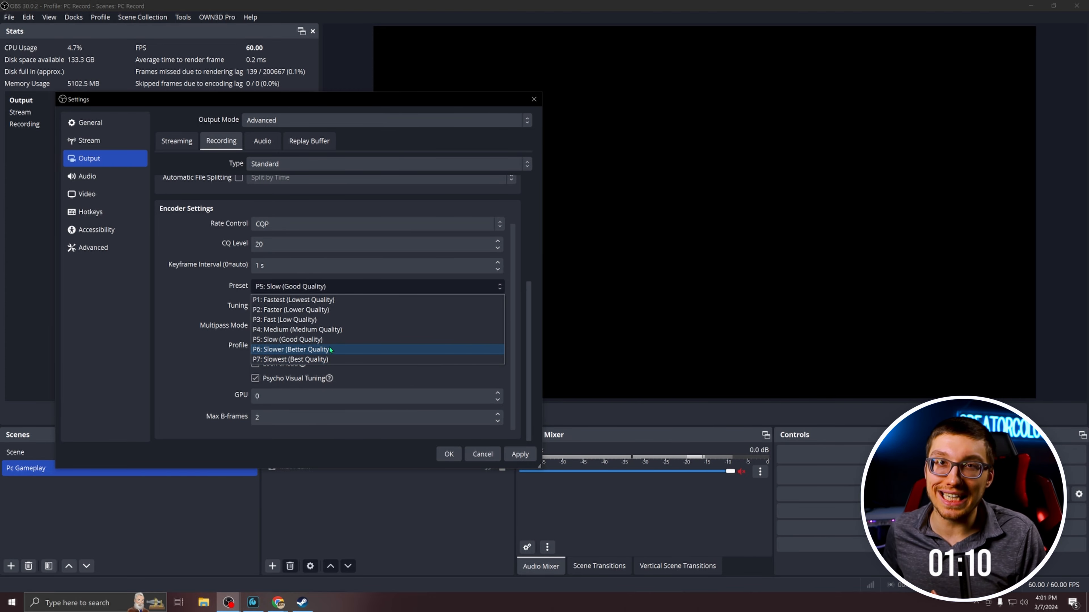
{"action": "left_click", "coordinate": [335, 341]}
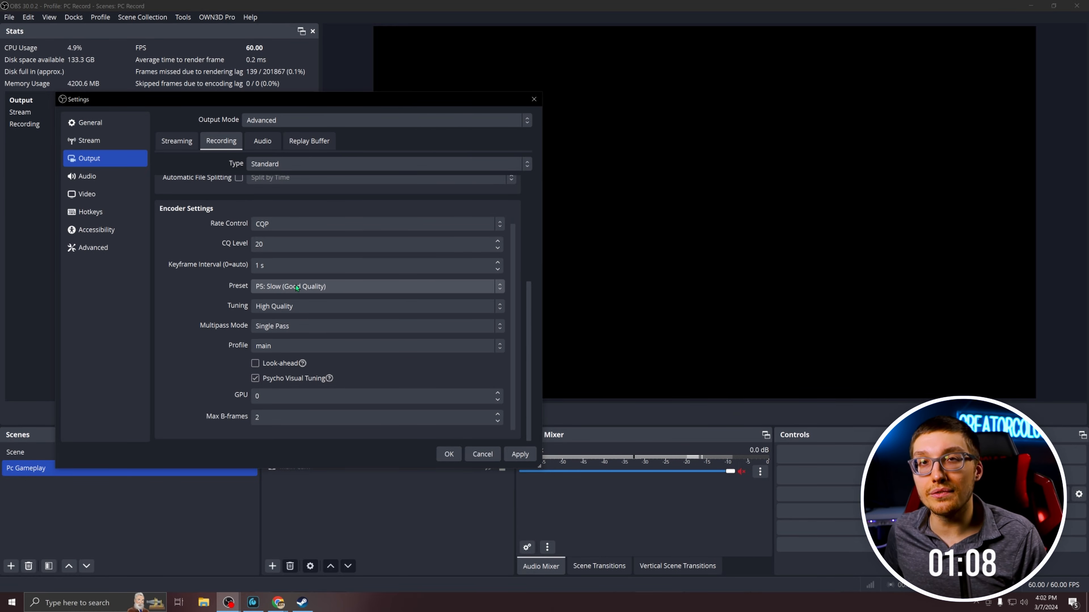
{"action": "left_click", "coordinate": [300, 286]}
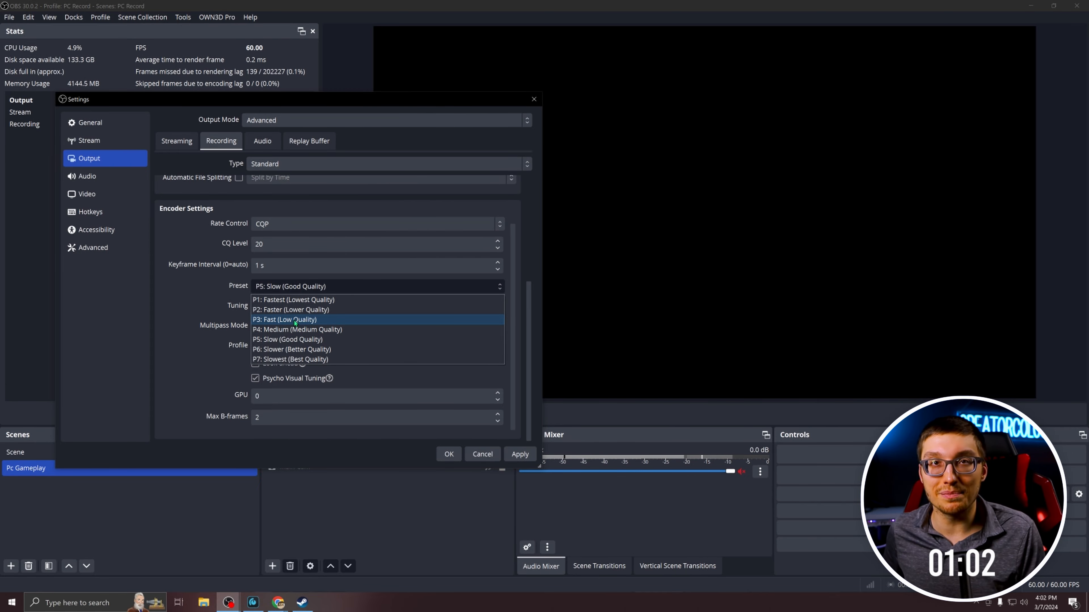
{"action": "left_click", "coordinate": [296, 340]}
Set the encoder tuning to High Quality and turn off Psycho Visual Tuning.
{"action": "left_click", "coordinate": [278, 306]}
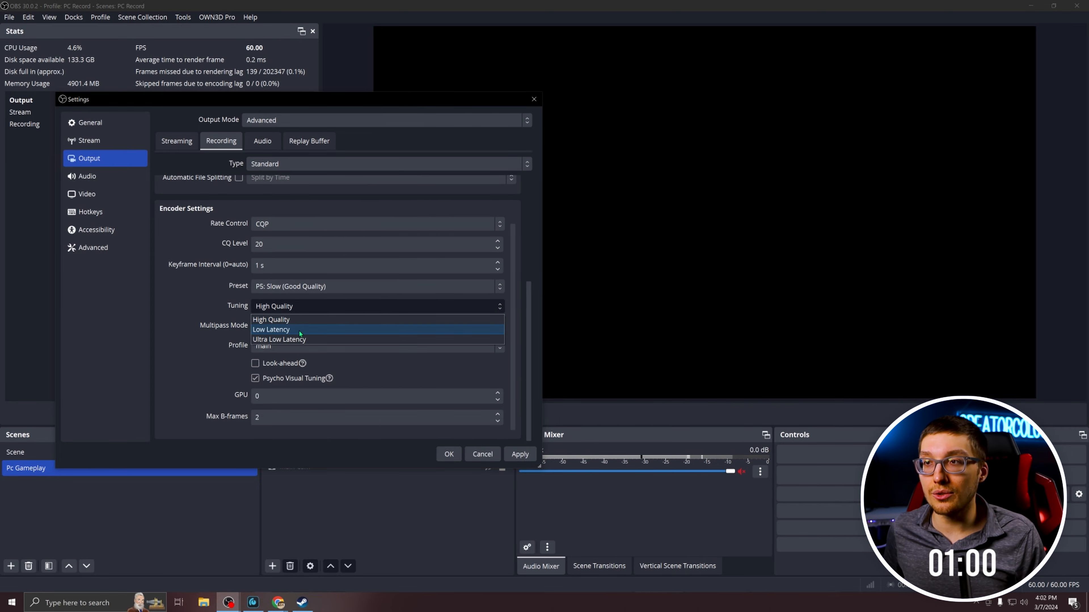
{"action": "left_click", "coordinate": [300, 320]}
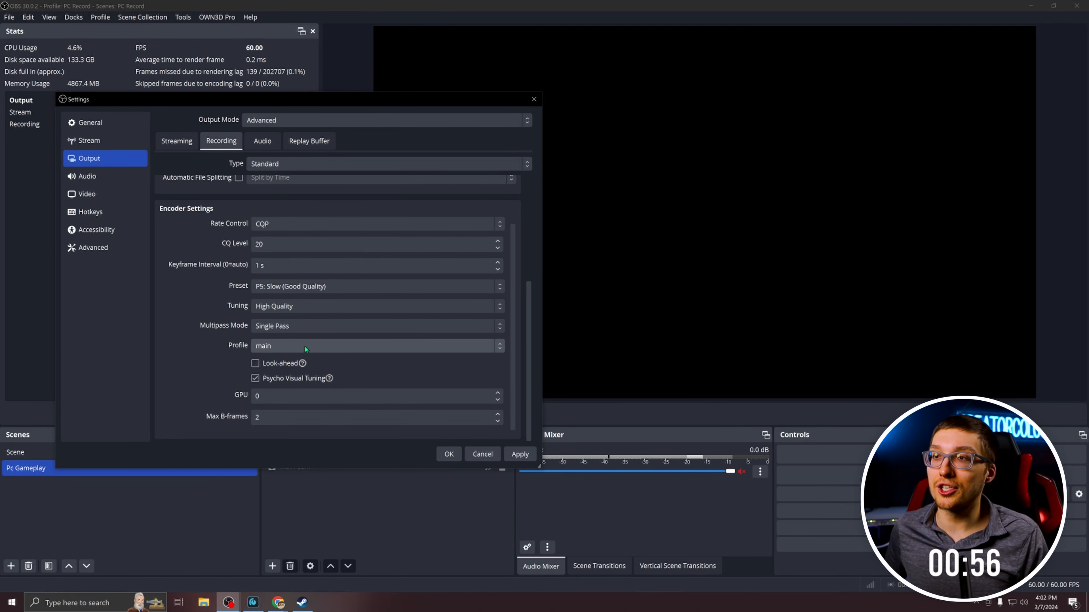
{"action": "left_click", "coordinate": [255, 379]}
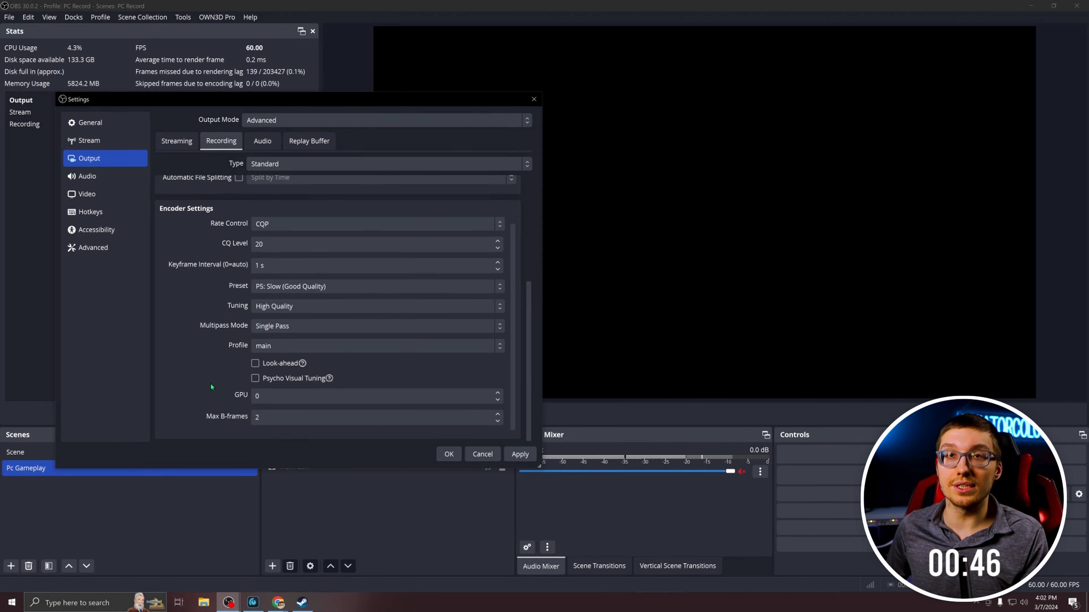
Check the GPU in Task Manager's performance view, and review the encoder's GPU and Max B-frames values, keeping 0 and 2.
{"action": "left_click_drag", "start_coordinate": [923, 209], "coordinate": [341, 99]}
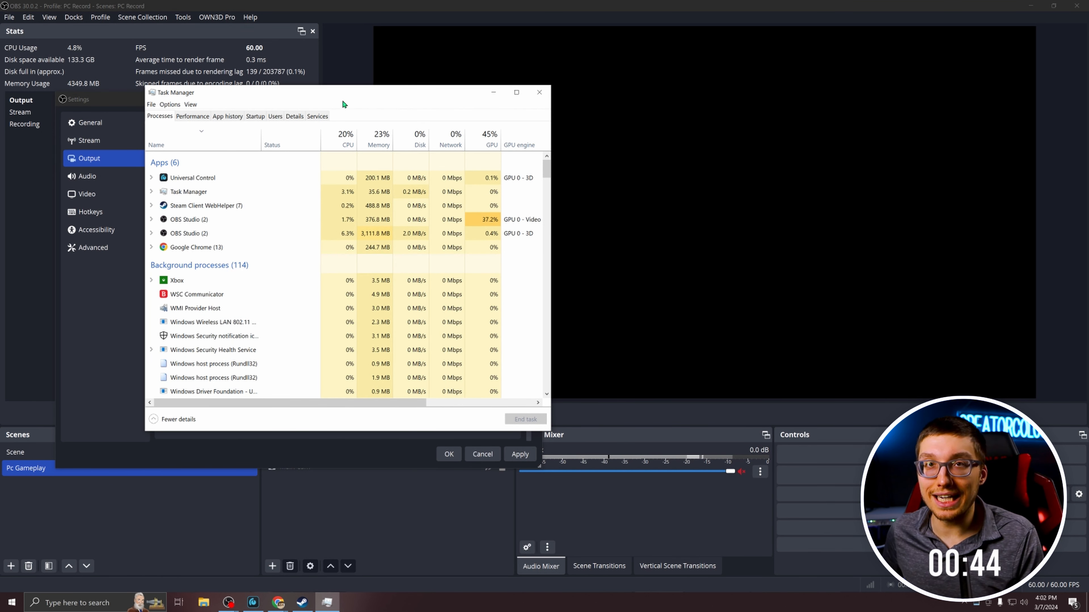
{"action": "left_click", "coordinate": [192, 115]}
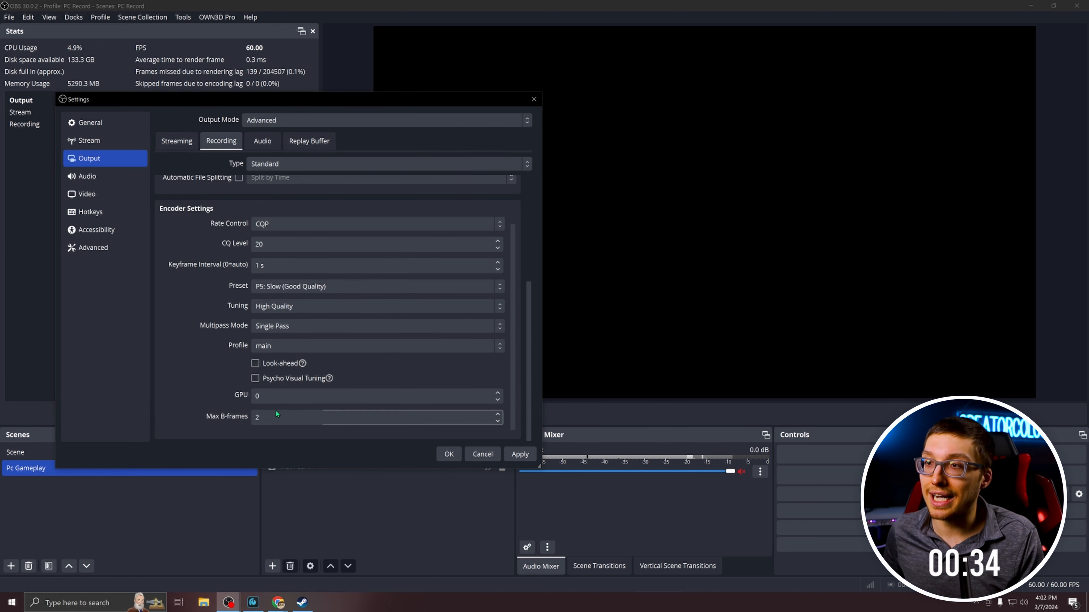
{"action": "left_click", "coordinate": [293, 391]}
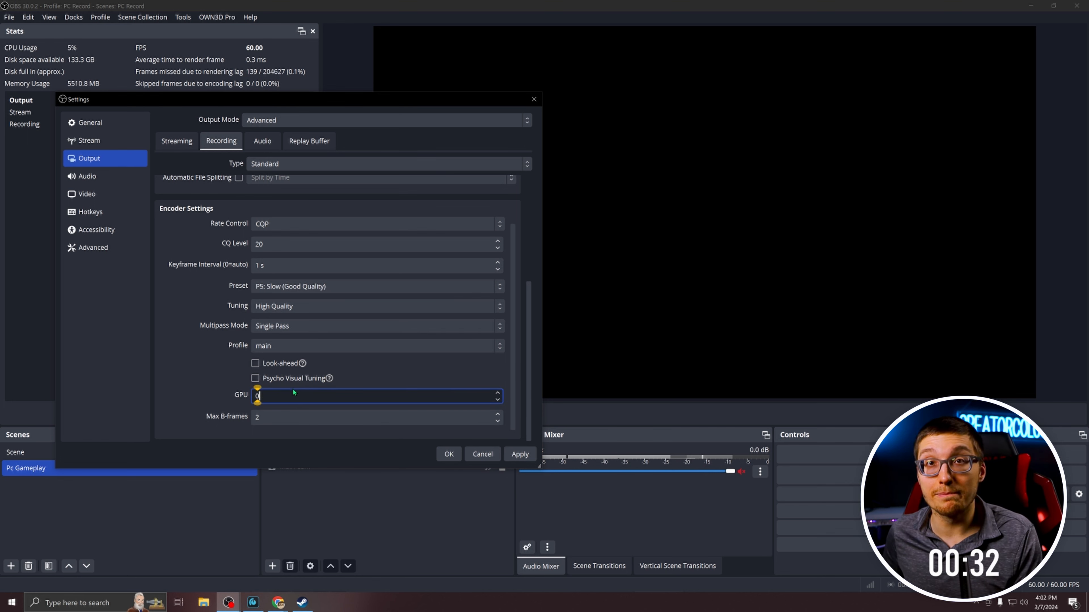
{"action": "left_click", "coordinate": [283, 418]}
{"action": "scroll", "coordinate": [283, 418], "scroll_direction": "down", "scroll_amount": 1}
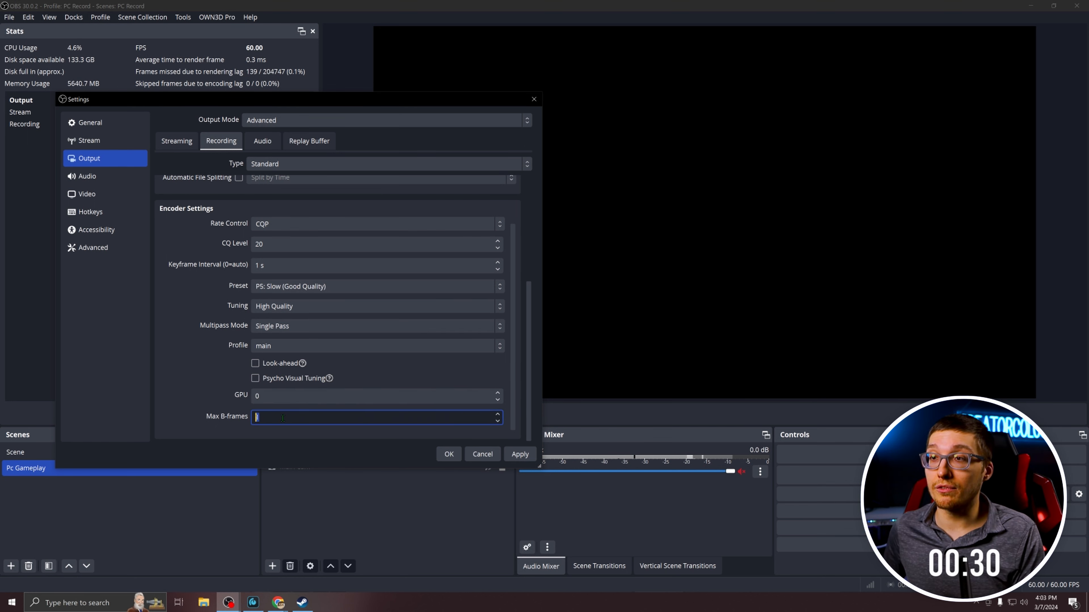
{"action": "left_click", "coordinate": [195, 400]}
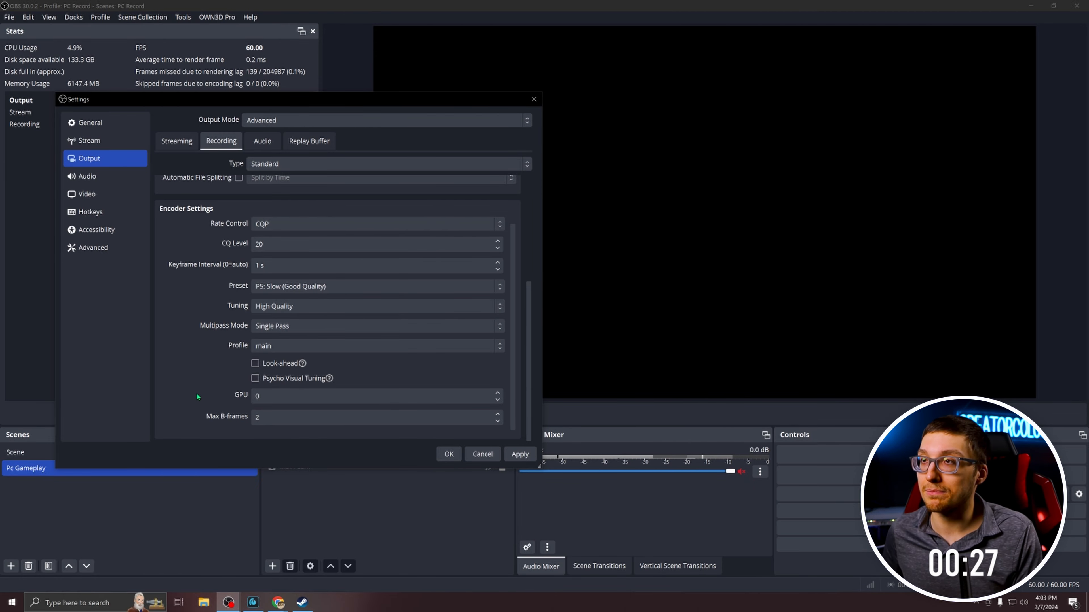
Open the hotkey settings and activate the Start Recording hotkey for assignment.
{"action": "left_click", "coordinate": [98, 214]}
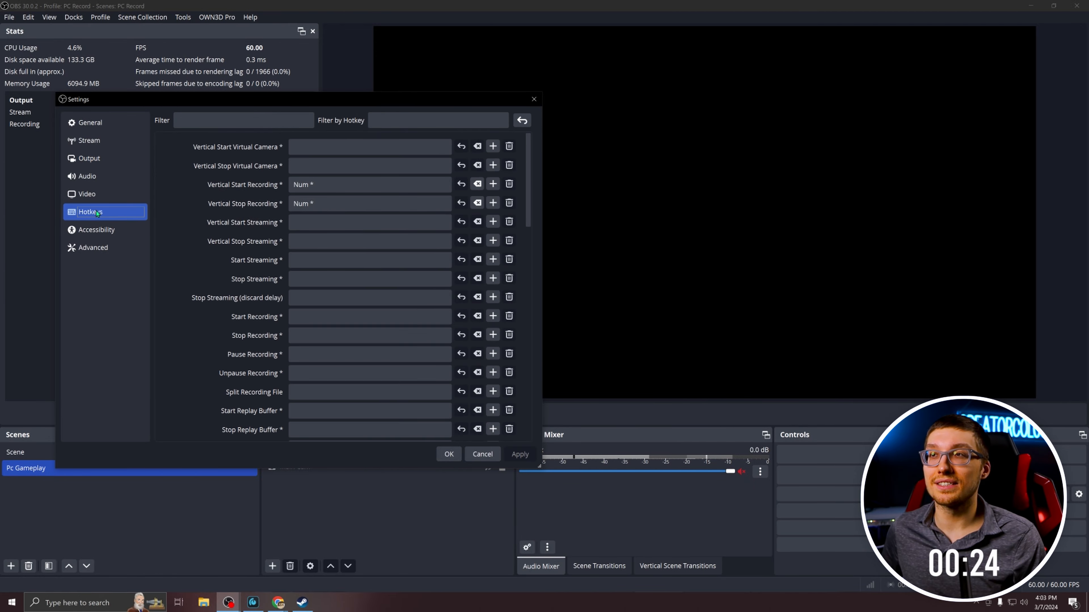
{"action": "left_click", "coordinate": [357, 316]}
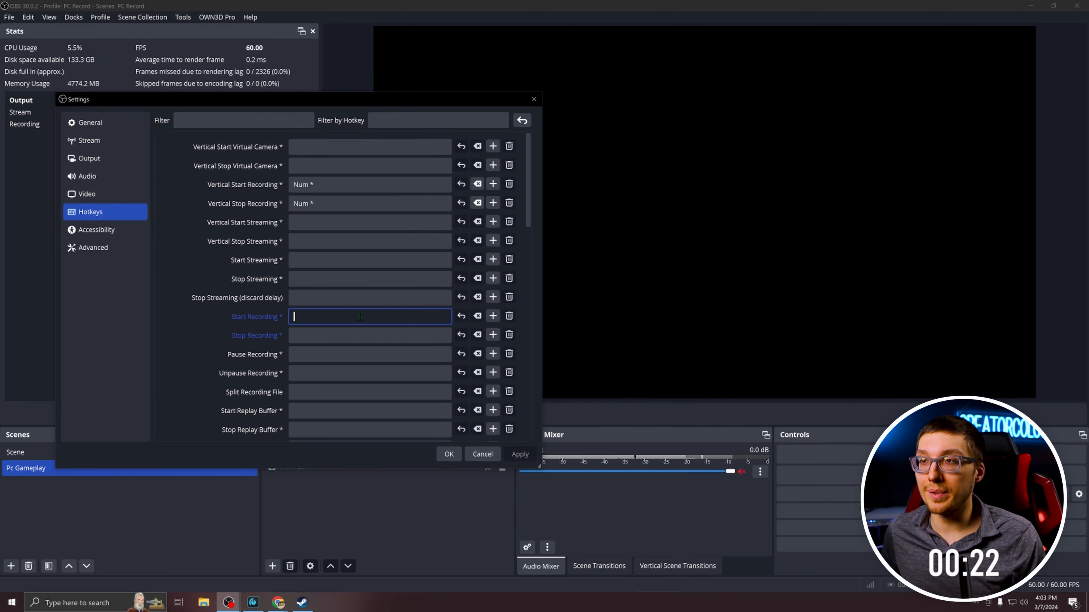